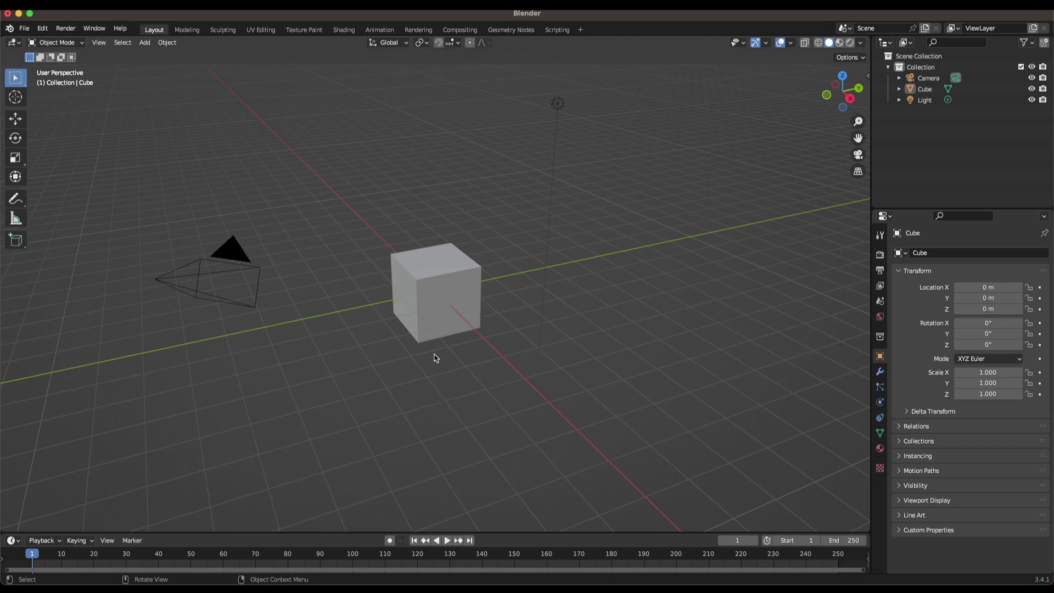
# Select the default cube and delete it from the scene
pyautogui.click(426, 281)
pyautogui.rightClick(429, 274)
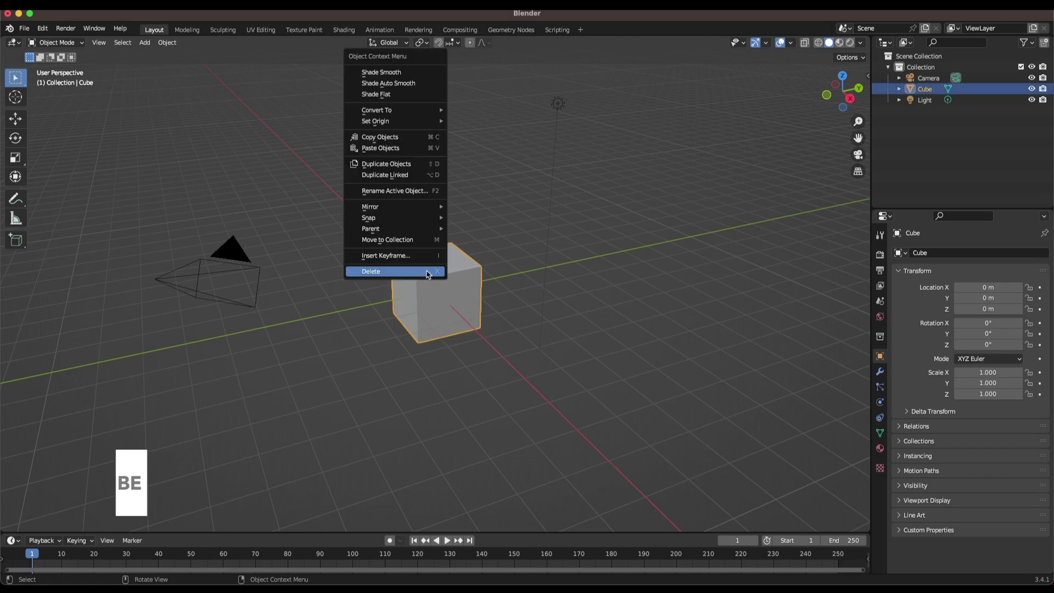
pyautogui.click(436, 272)
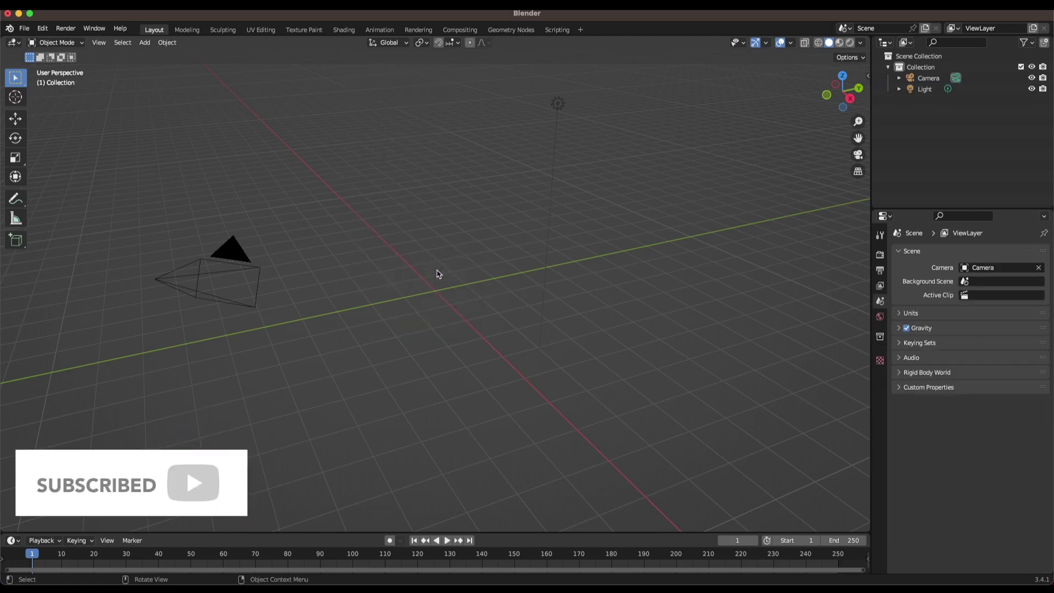
# Import the BoredFrog mesh file, then zoom and orbit to frame the whole frog
pyautogui.click(24, 28)
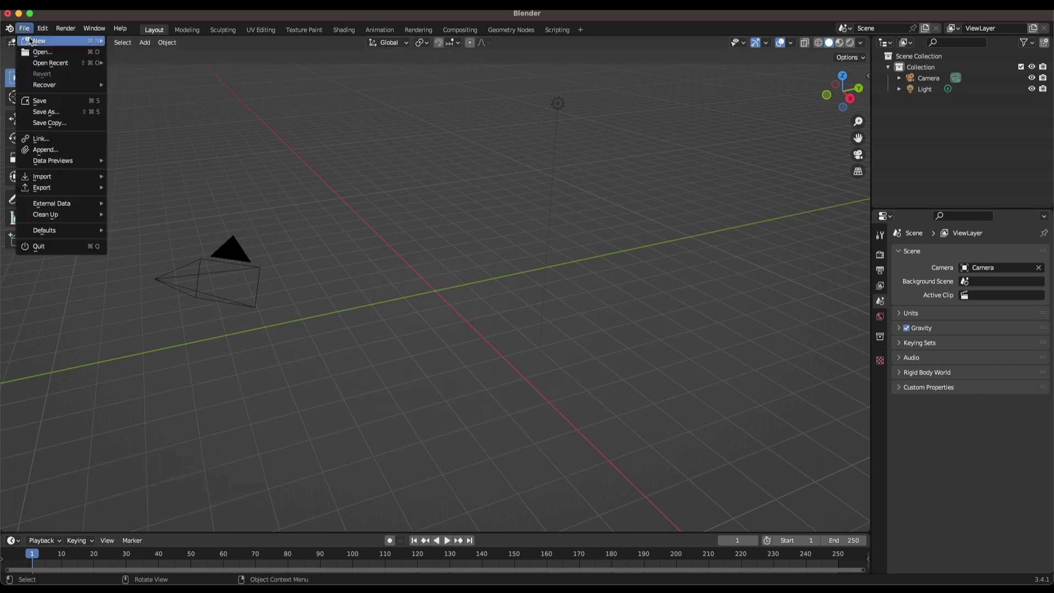
pyautogui.moveTo(40, 178)
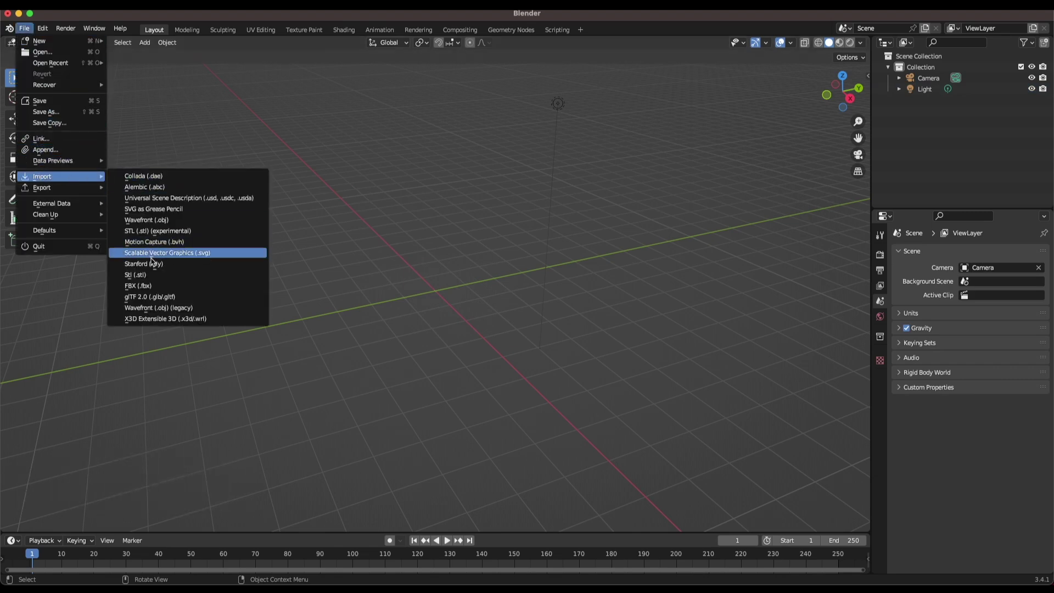
pyautogui.click(165, 270)
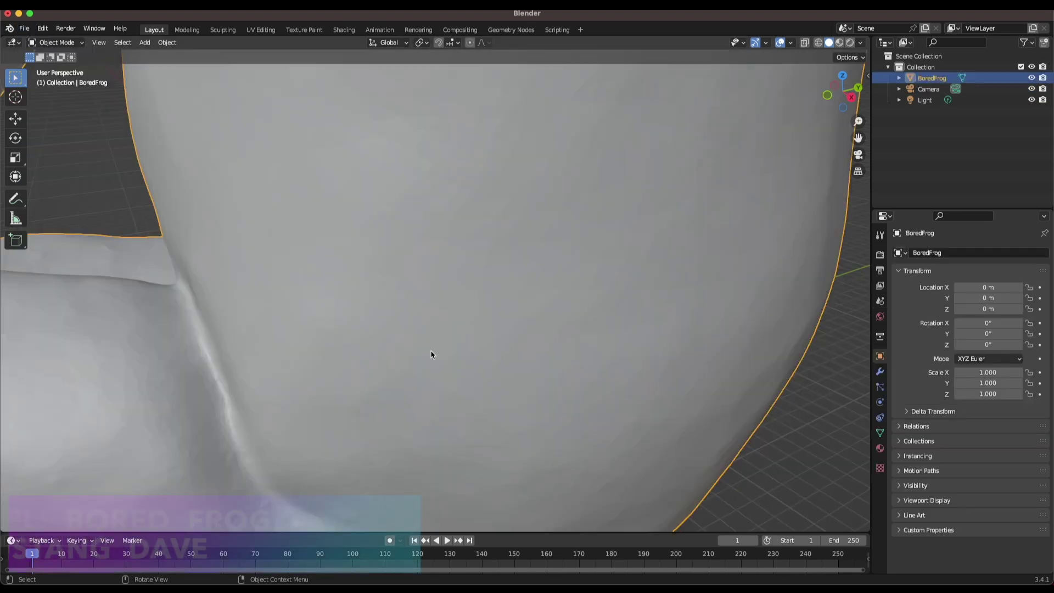
pyautogui.scroll(-8, 431, 354)
pyautogui.moveTo(431, 354); pyautogui.dragTo(480, 357, button='middle')
pyautogui.scroll(-6, 503, 413)
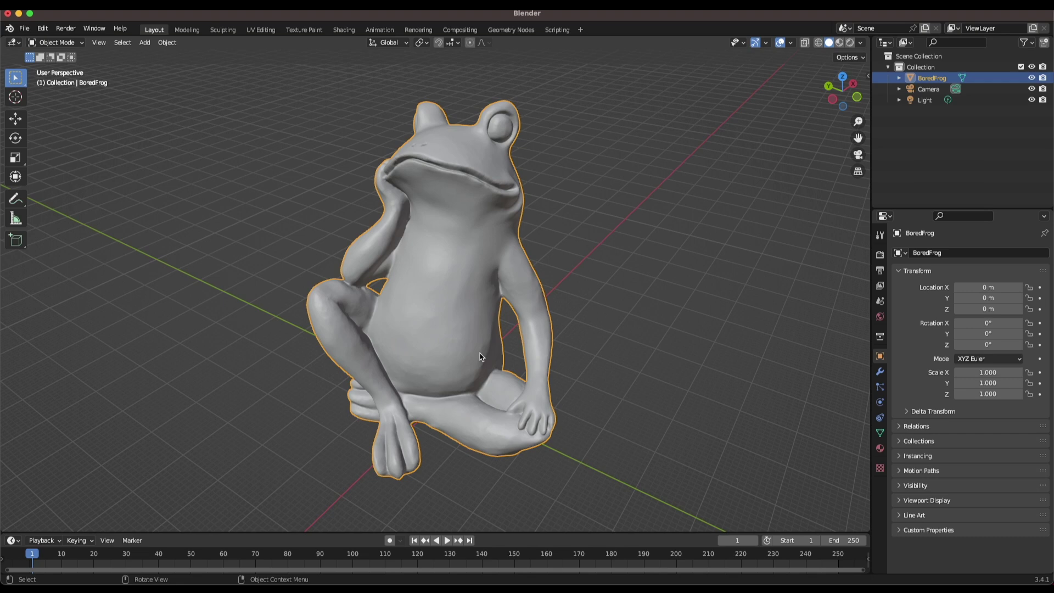
# Paste a copy of the frog and place it off to the left
pyautogui.hotkey('ctrl', 'v')
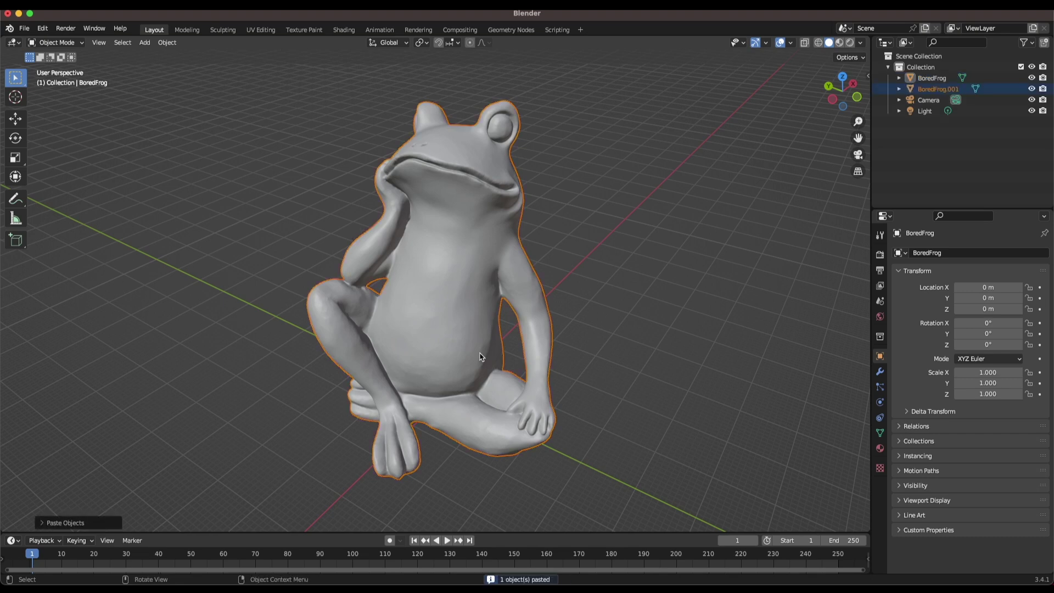
pyautogui.press('g')
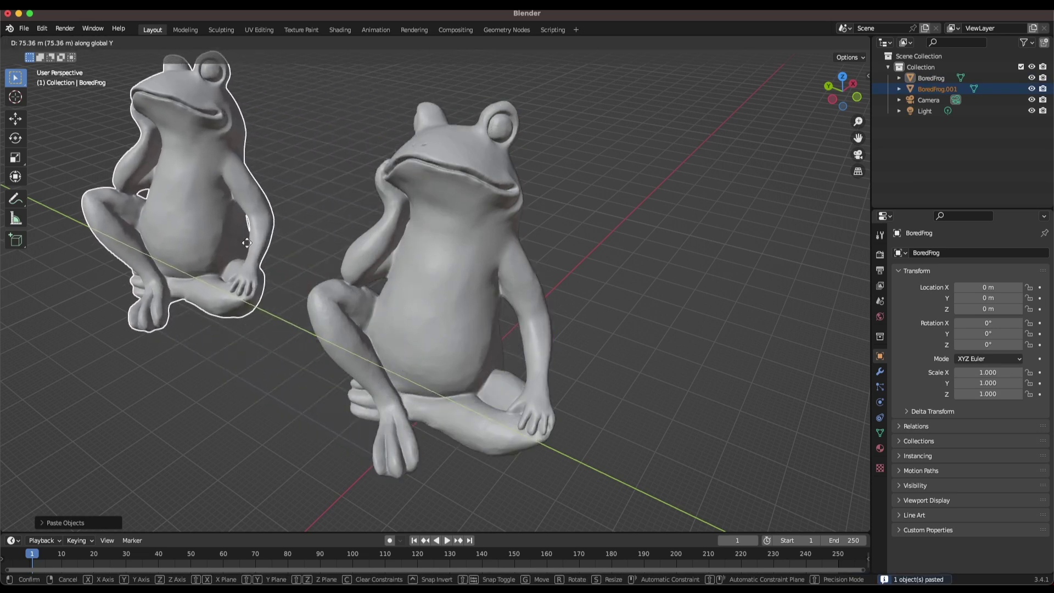
pyautogui.click(249, 247)
pyautogui.click(410, 311)
pyautogui.press('KP_Decimal')
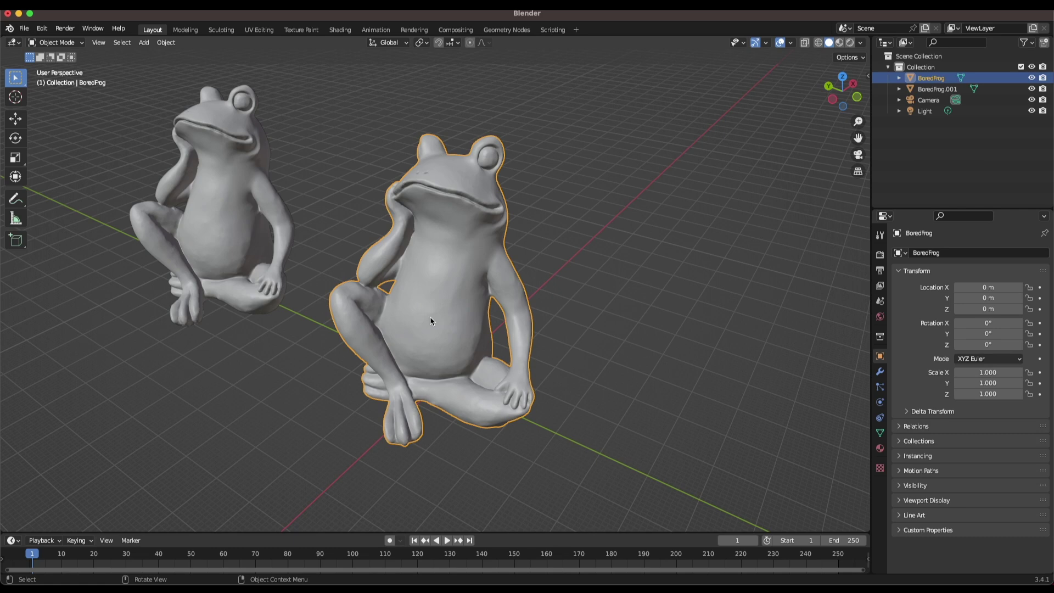
# Paste a second frog copy and move it along Y nearer the front
pyautogui.hotkey('ctrl', 'v')
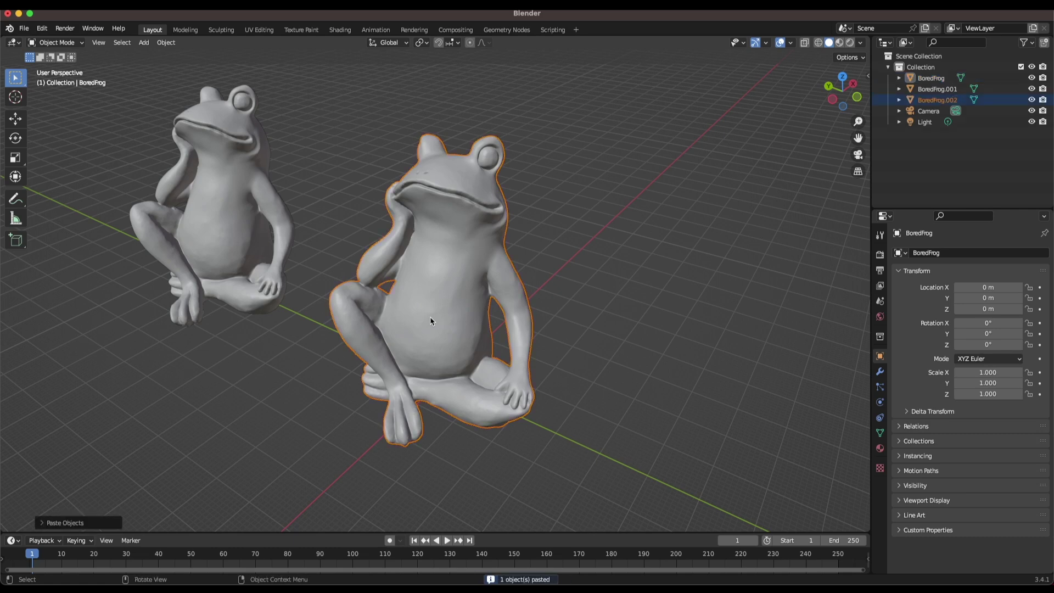
pyautogui.press('g')
pyautogui.press('y')
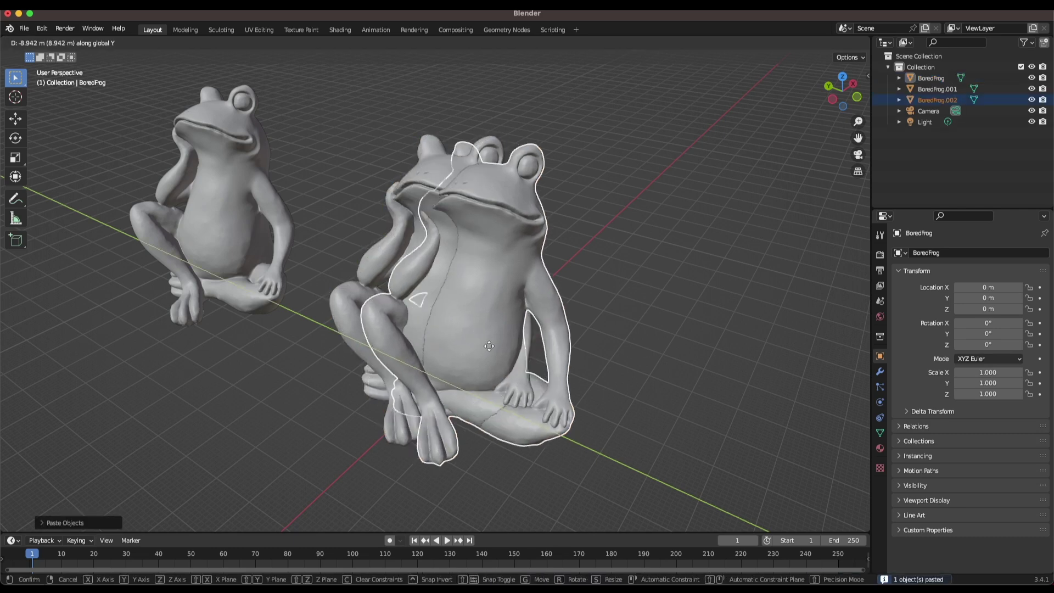
pyautogui.click(700, 429)
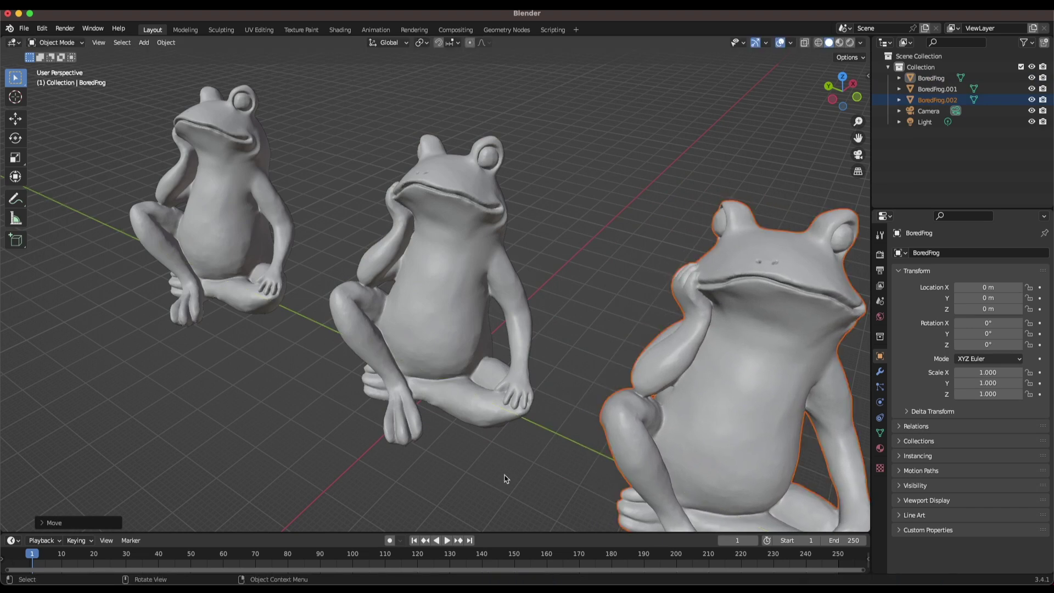
pyautogui.click(430, 417)
# Orbit around the three frogs and add a Remesh modifier to the centre frog
pyautogui.moveTo(430, 417); pyautogui.dragTo(503, 344, button='middle')
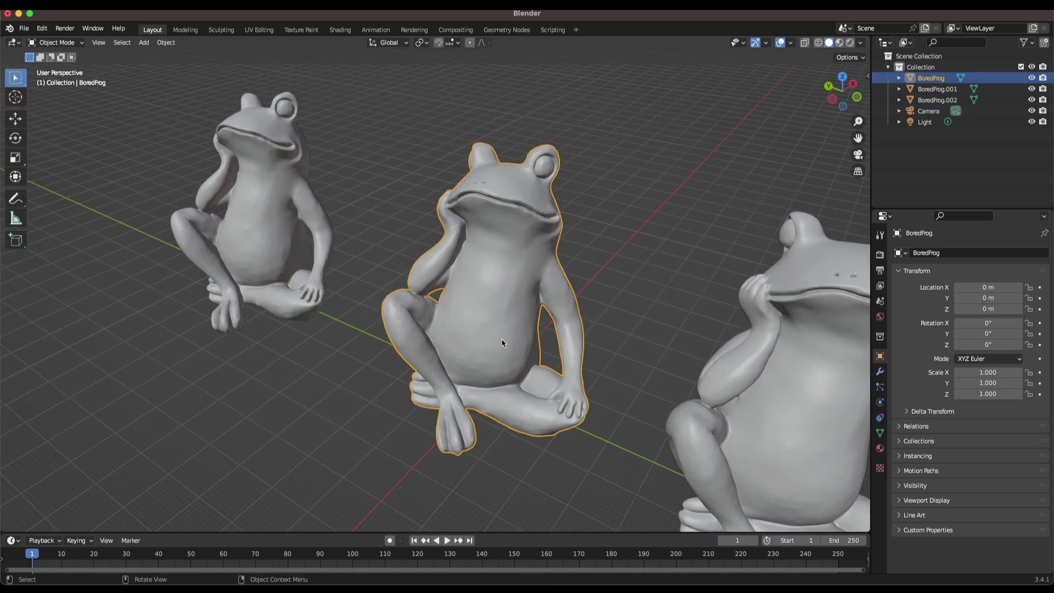
pyautogui.moveTo(521, 330); pyautogui.dragTo(537, 334, button='middle')
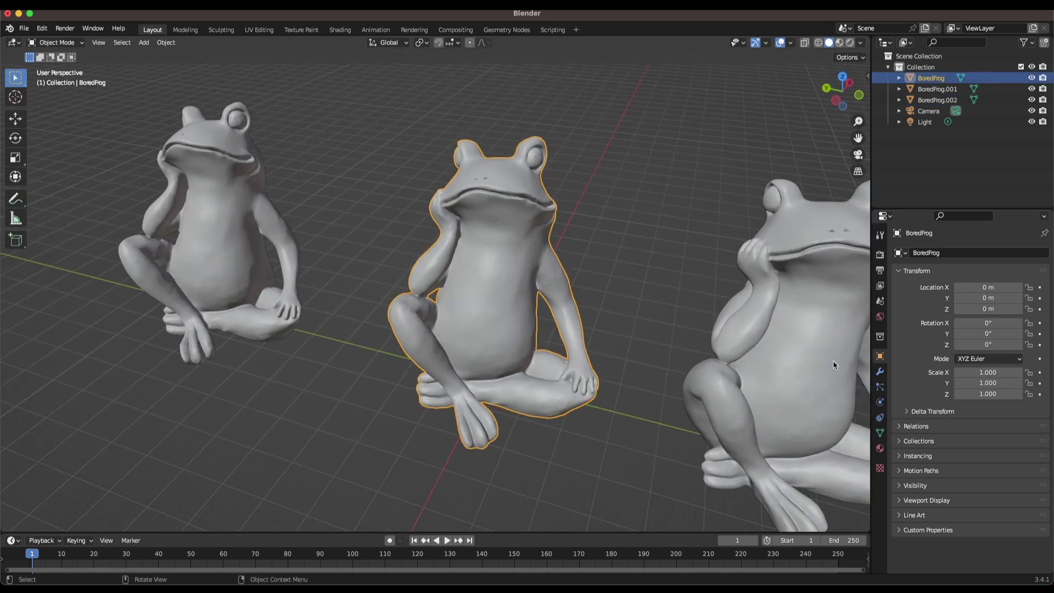
pyautogui.click(880, 374)
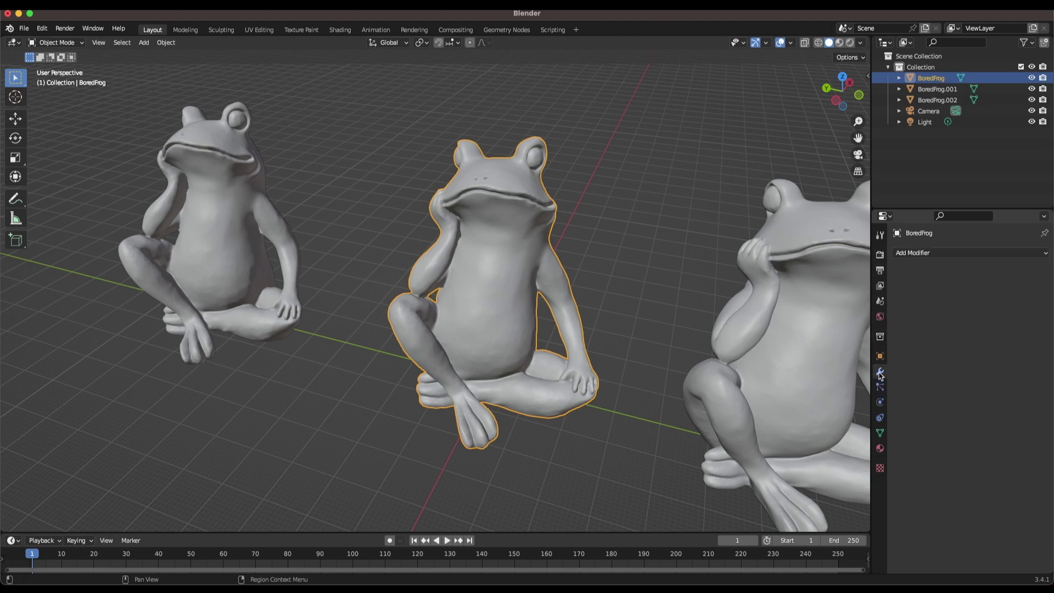
pyautogui.click(935, 252)
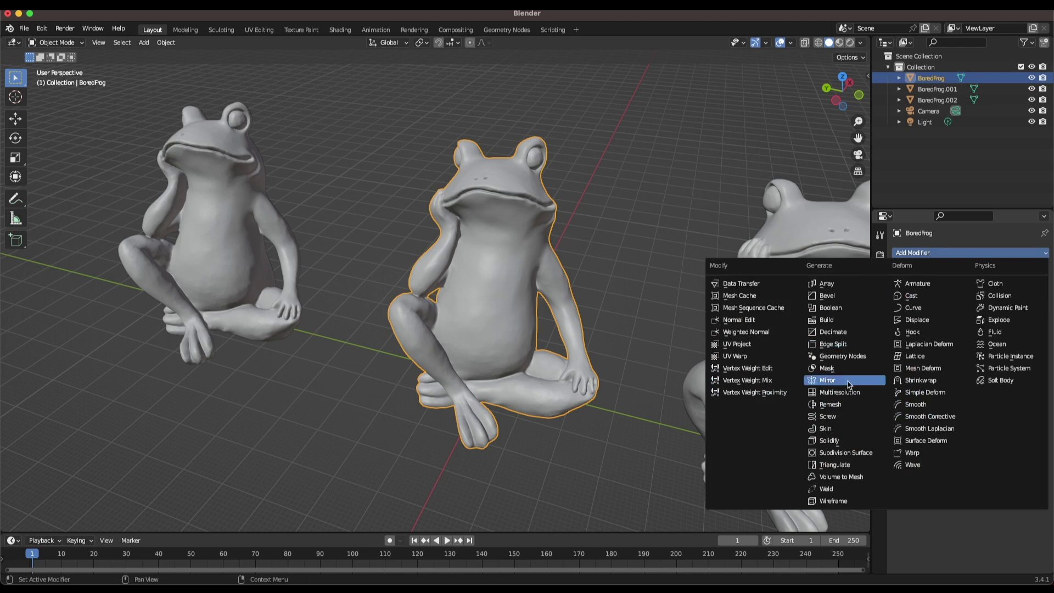
pyautogui.click(848, 404)
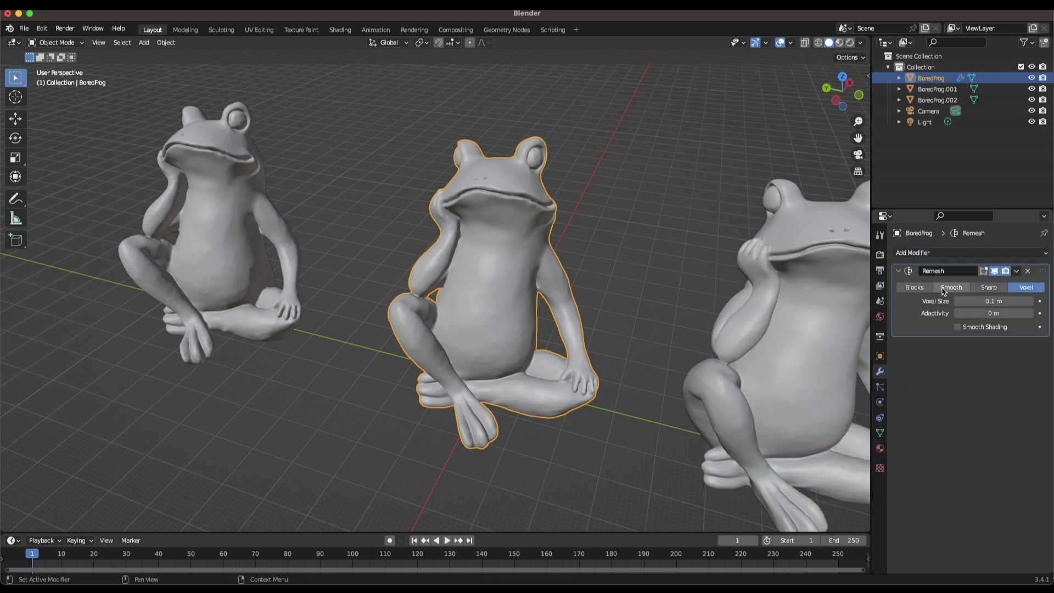
# Switch the Remesh to Blocks mode and raise Octree Depth to 5
pyautogui.click(915, 288)
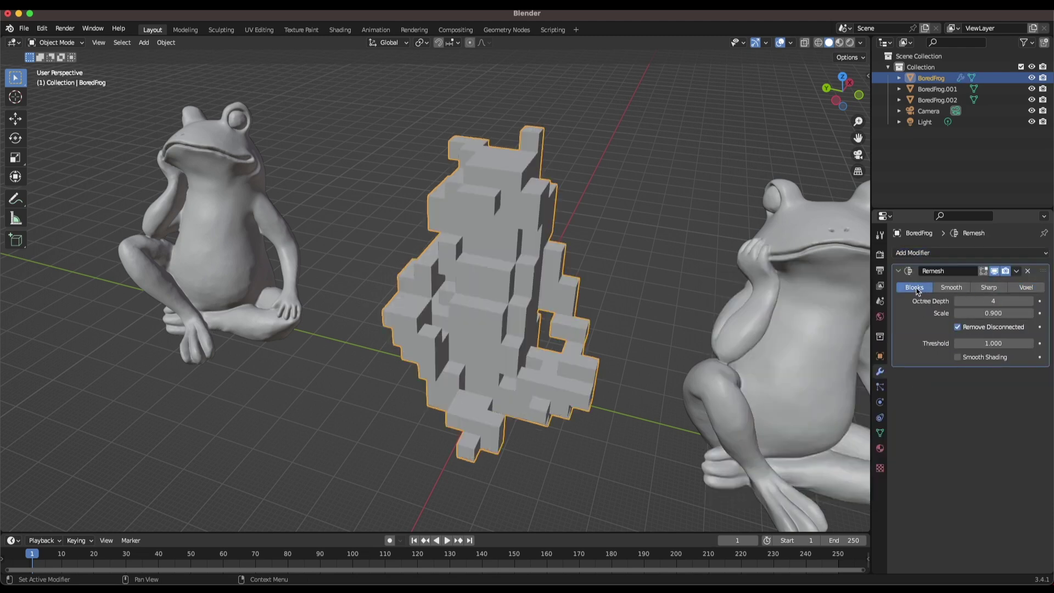
pyautogui.moveTo(624, 298); pyautogui.dragTo(494, 233, button='middle')
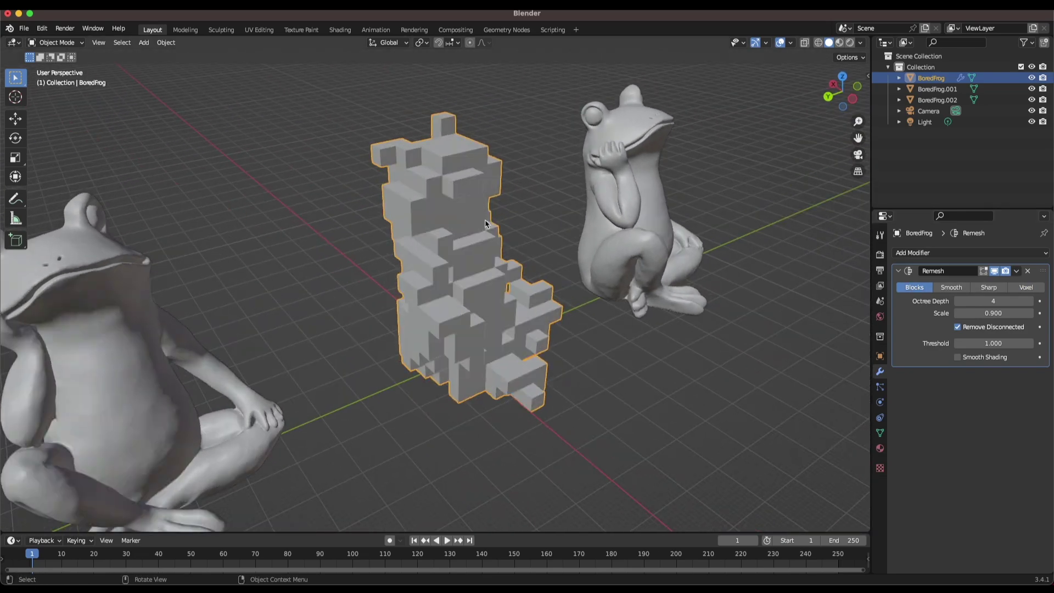
pyautogui.moveTo(505, 271); pyautogui.dragTo(510, 277, button='middle')
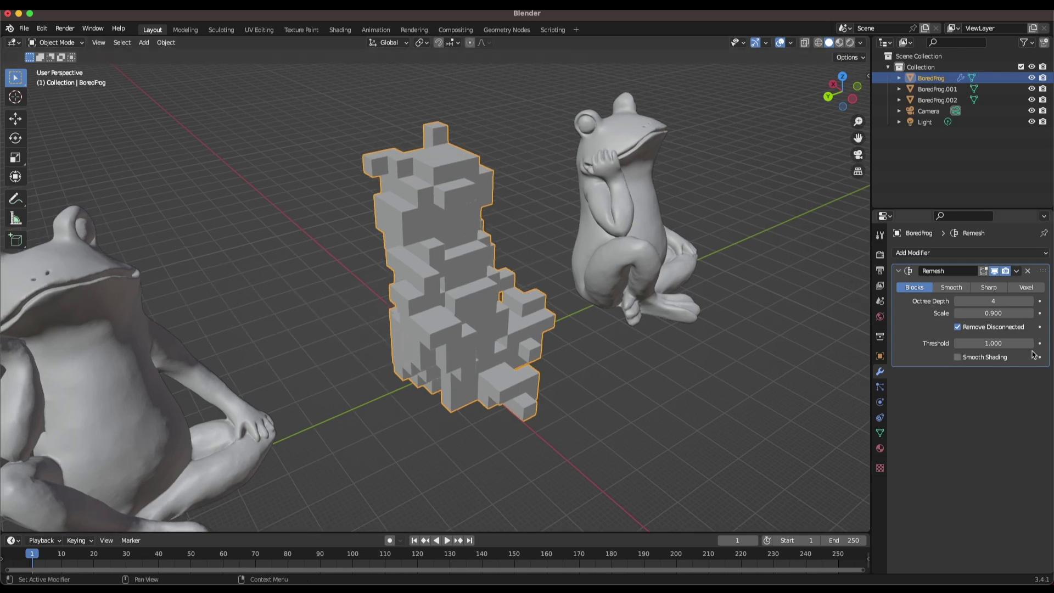
pyautogui.click(1031, 301)
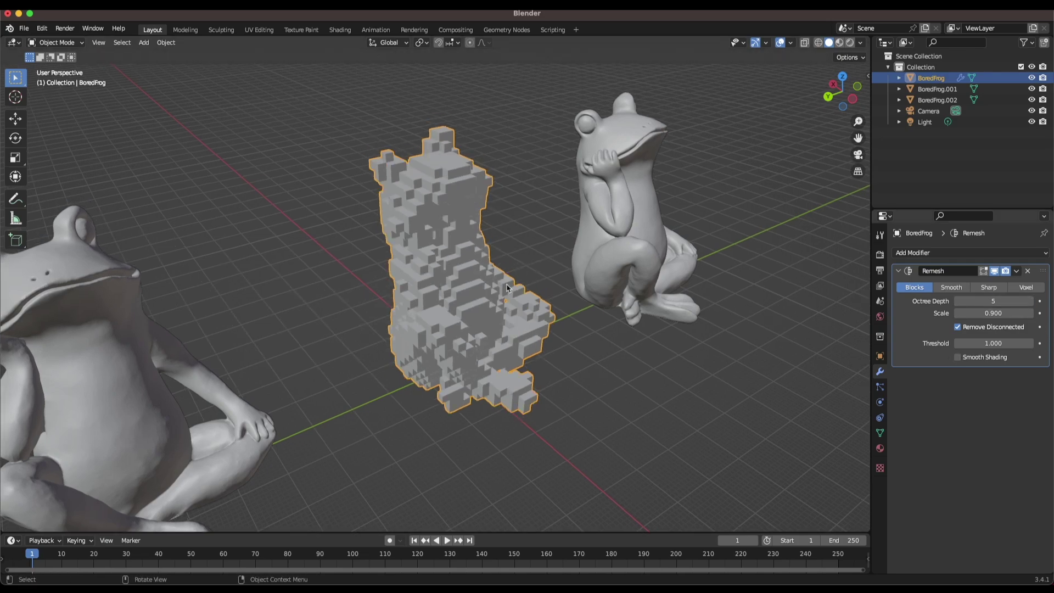
pyautogui.moveTo(509, 288); pyautogui.dragTo(460, 323, button='middle')
# Compare Octree Depth 6 and 7, then settle on 6
pyautogui.click(1031, 302)
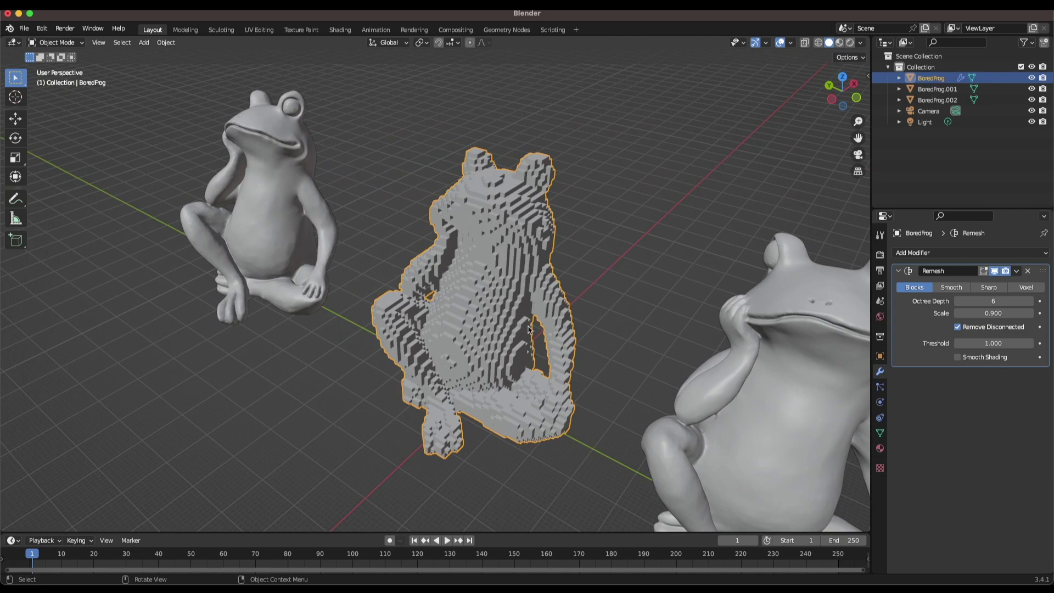
pyautogui.click(1030, 302)
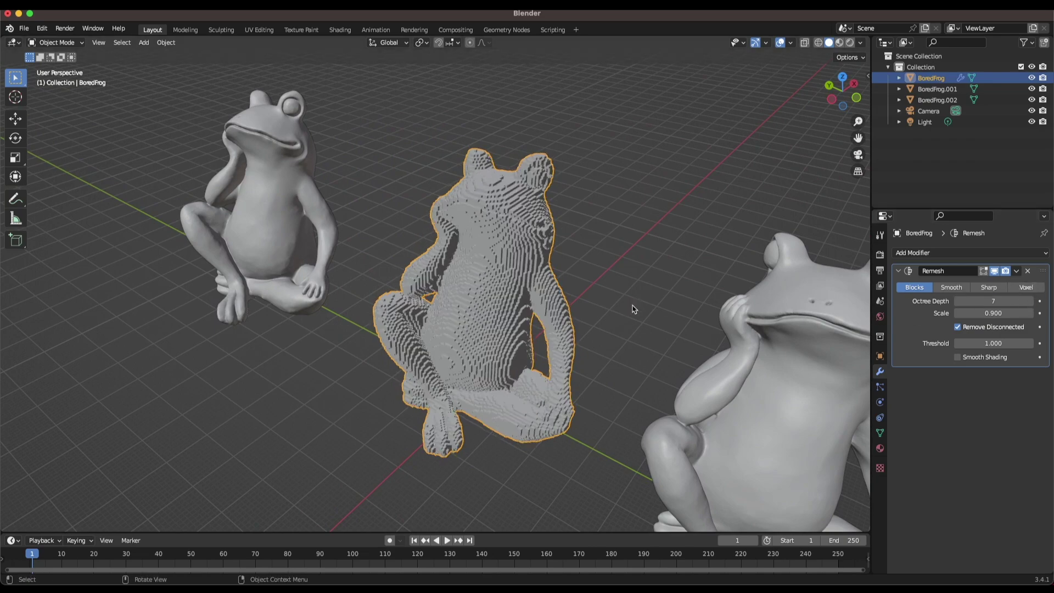
pyautogui.moveTo(634, 309); pyautogui.dragTo(644, 328, button='middle')
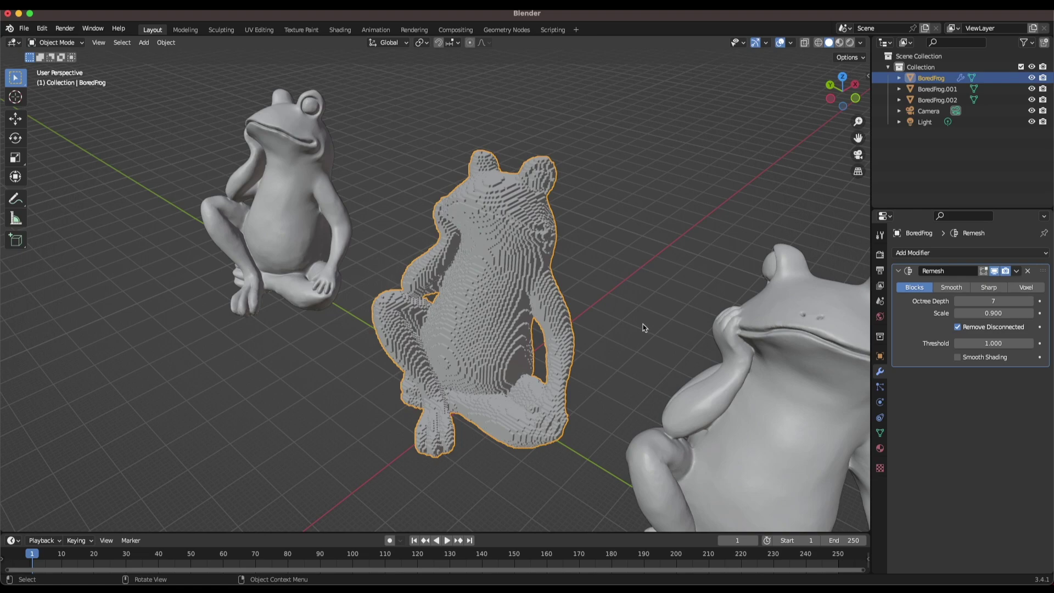
pyautogui.click(958, 301)
pyautogui.click(958, 301)
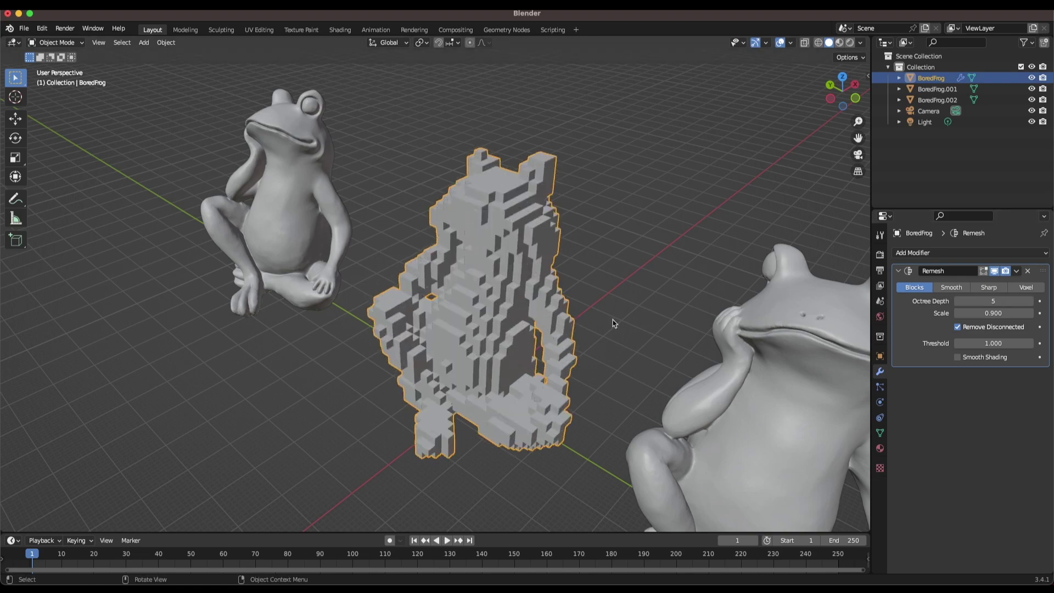
pyautogui.moveTo(614, 323)
pyautogui.mouseDown(button='middle')
pyautogui.moveTo(528, 319)
pyautogui.moveTo(604, 322)
pyautogui.mouseUp(button='middle')
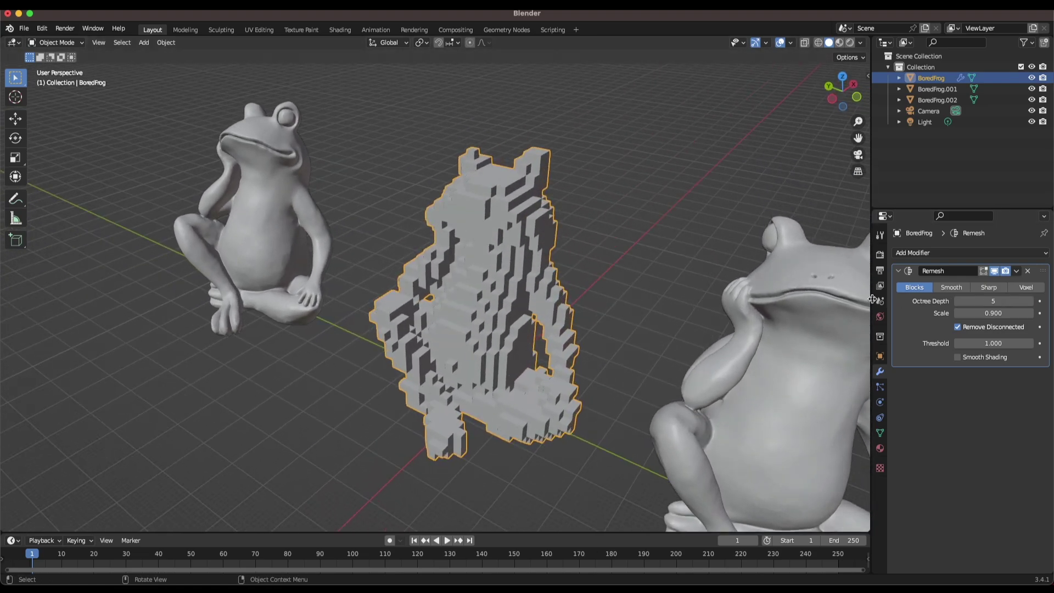
pyautogui.click(1025, 301)
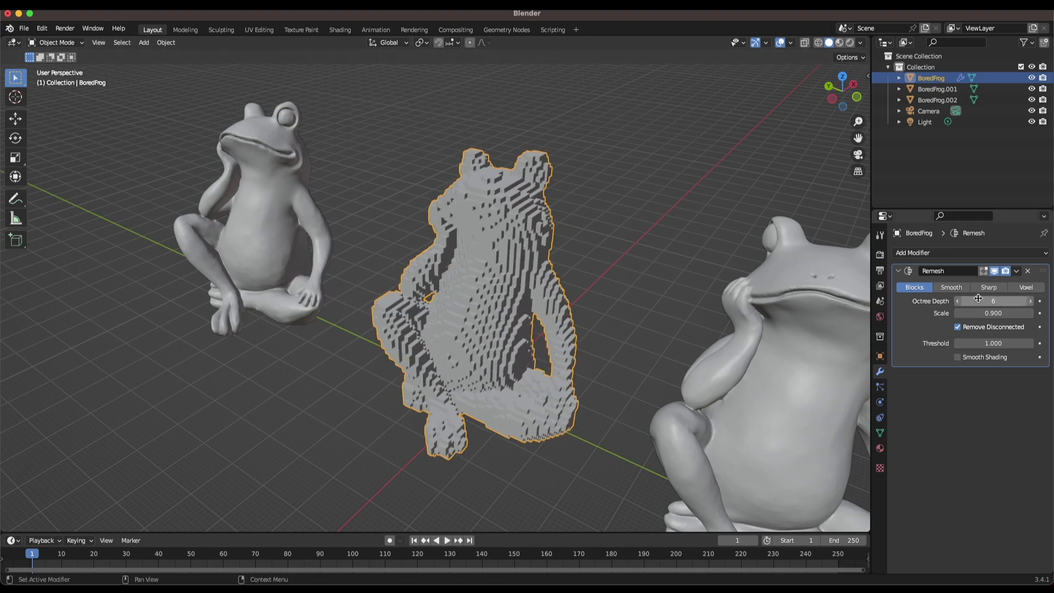
pyautogui.moveTo(552, 332); pyautogui.dragTo(537, 430, button='middle')
# Zoom and orbit around the voxel frog, then select the smooth frog on the right
pyautogui.click(423, 429)
pyautogui.scroll(2, 426, 426)
pyautogui.scroll(-2, 426, 426)
pyautogui.scroll(3, 517, 371)
pyautogui.scroll(5, 549, 329)
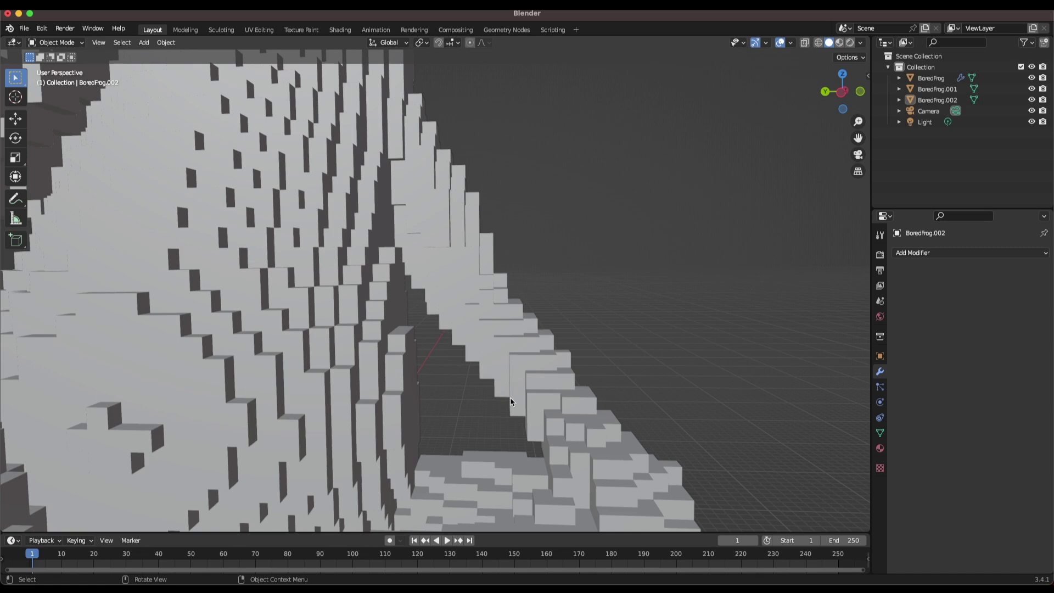
pyautogui.scroll(-5, 510, 402)
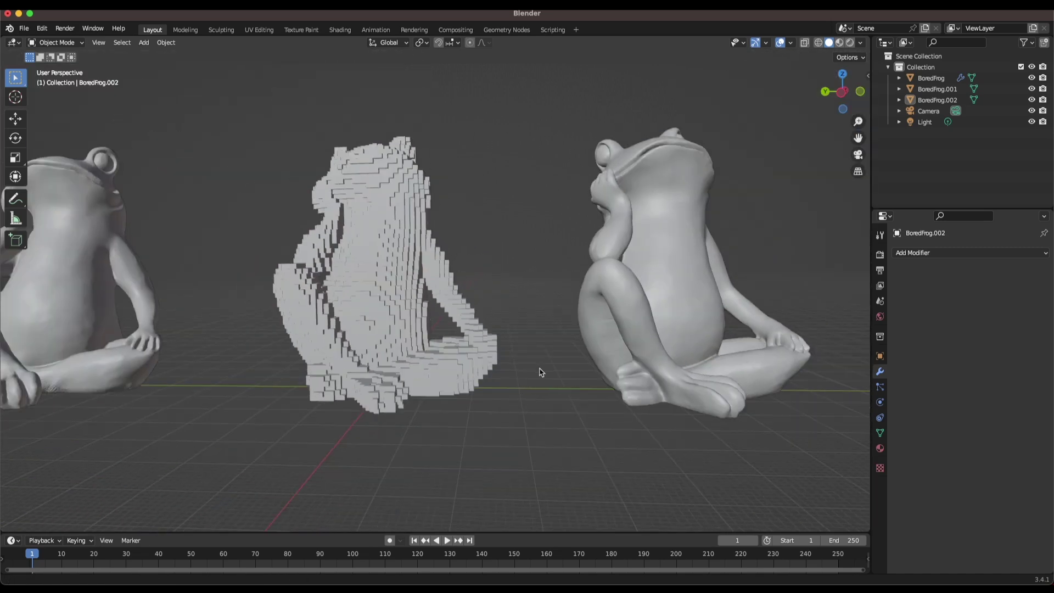
pyautogui.scroll(3, 519, 398)
pyautogui.keyDown('shift'); pyautogui.moveTo(522, 396); pyautogui.dragTo(362, 408, button='middle'); pyautogui.keyUp('shift')
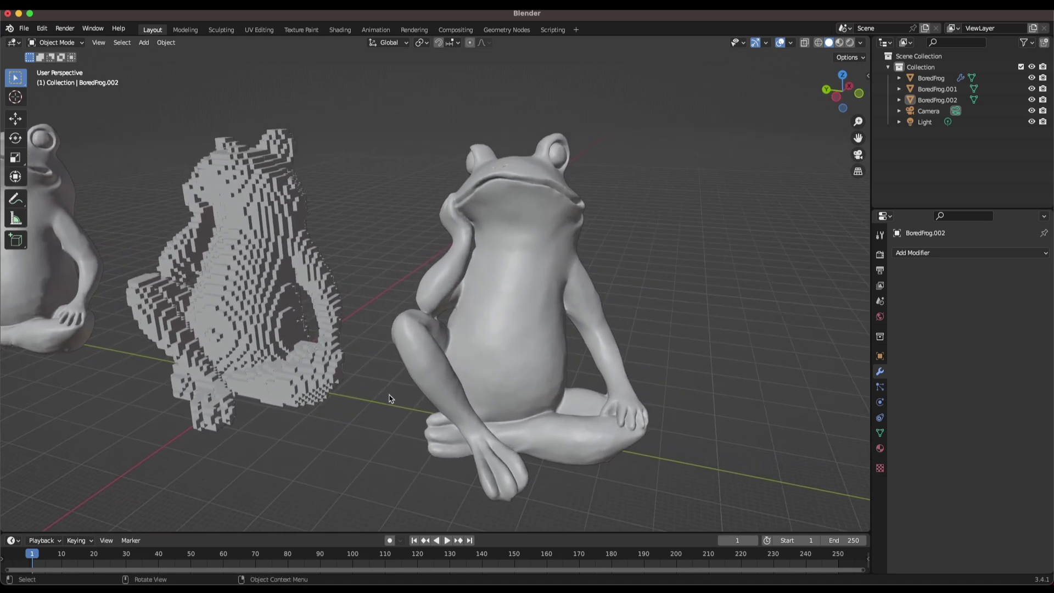
pyautogui.scroll(-3, 391, 398)
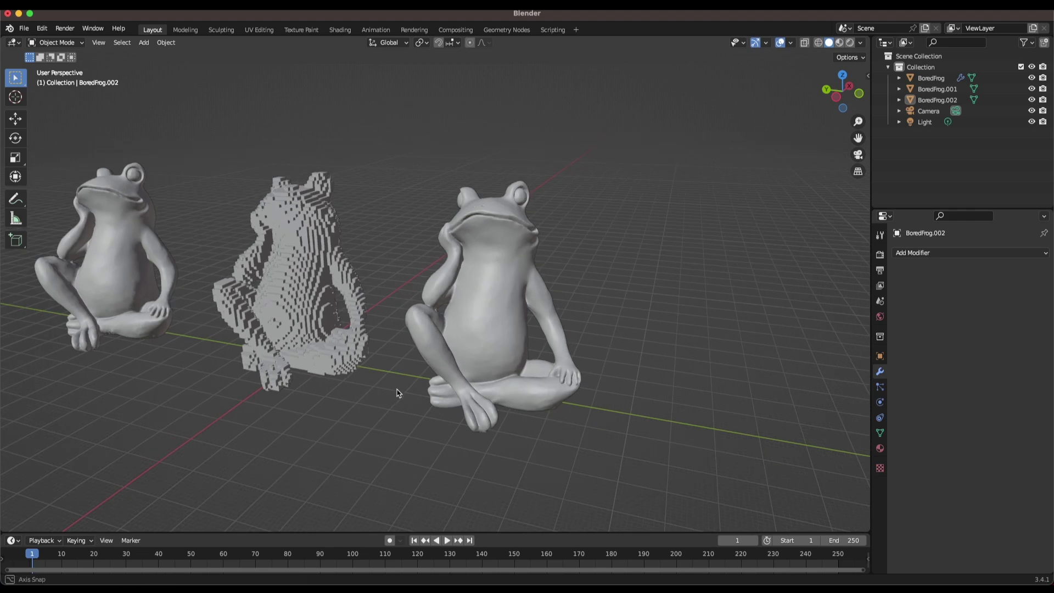
pyautogui.moveTo(400, 394); pyautogui.dragTo(454, 336, button='middle')
pyautogui.click(454, 336)
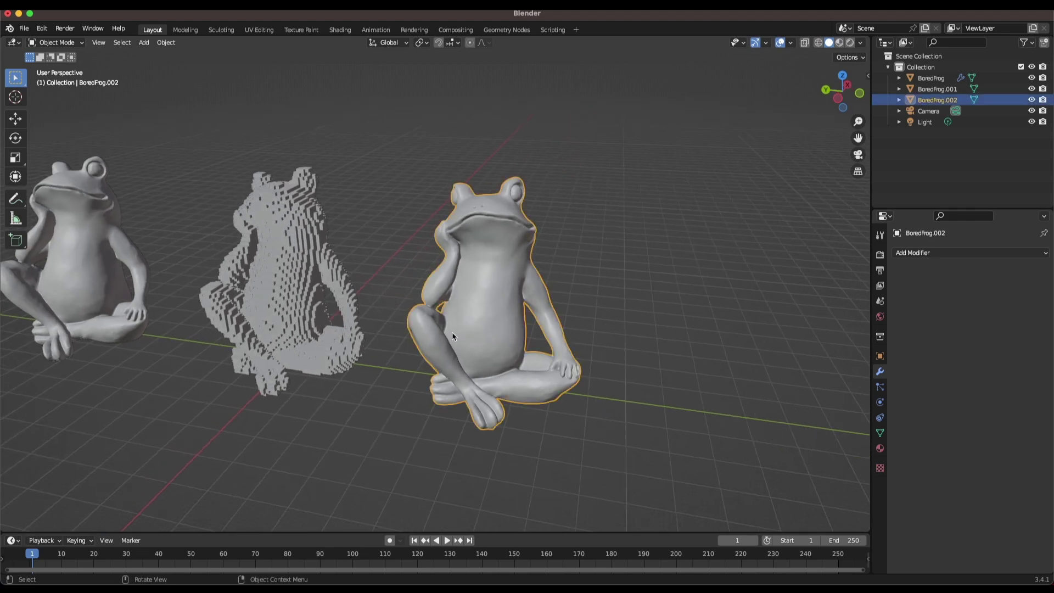
# Rotate BoredFrog.002 45° about X and add a Remesh modifier
pyautogui.write('rx45')
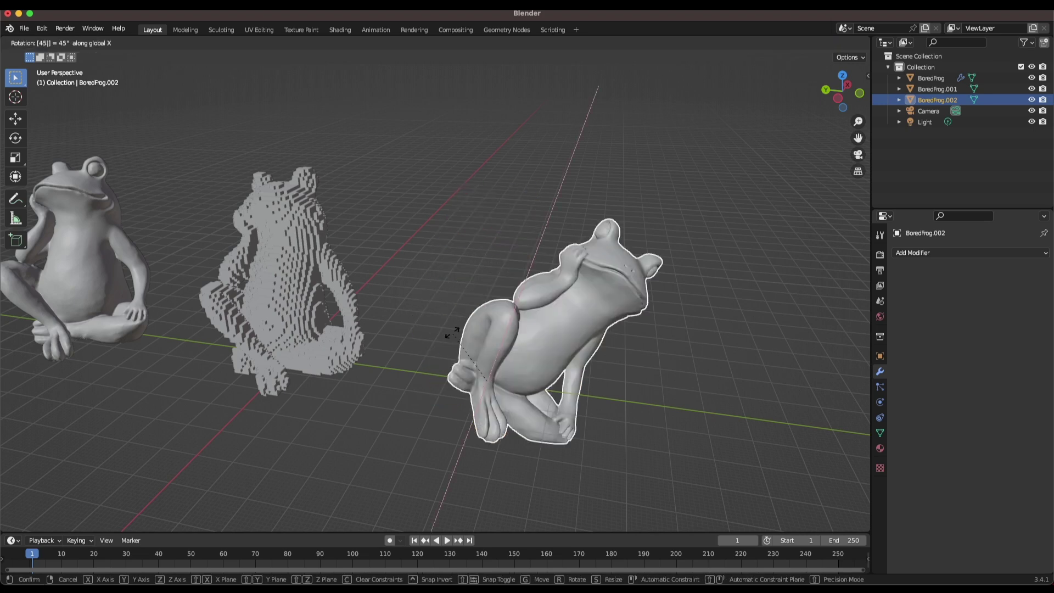
pyautogui.press('Return')
pyautogui.click(942, 254)
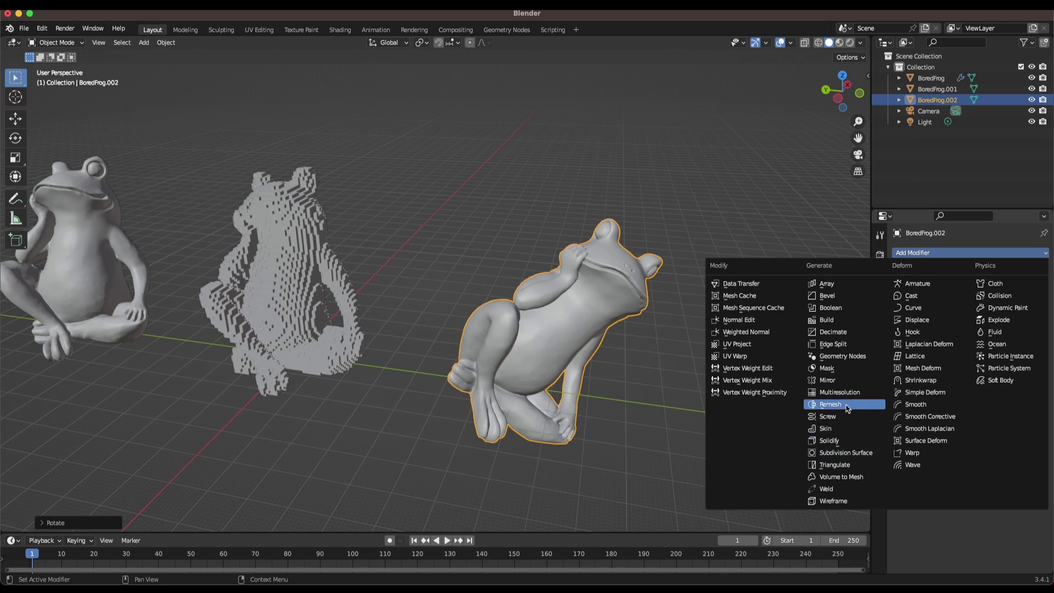
pyautogui.press('Return')
# Try the remesh in Blocks mode at Octree Depth 6, then delete the modifier
pyautogui.click(910, 290)
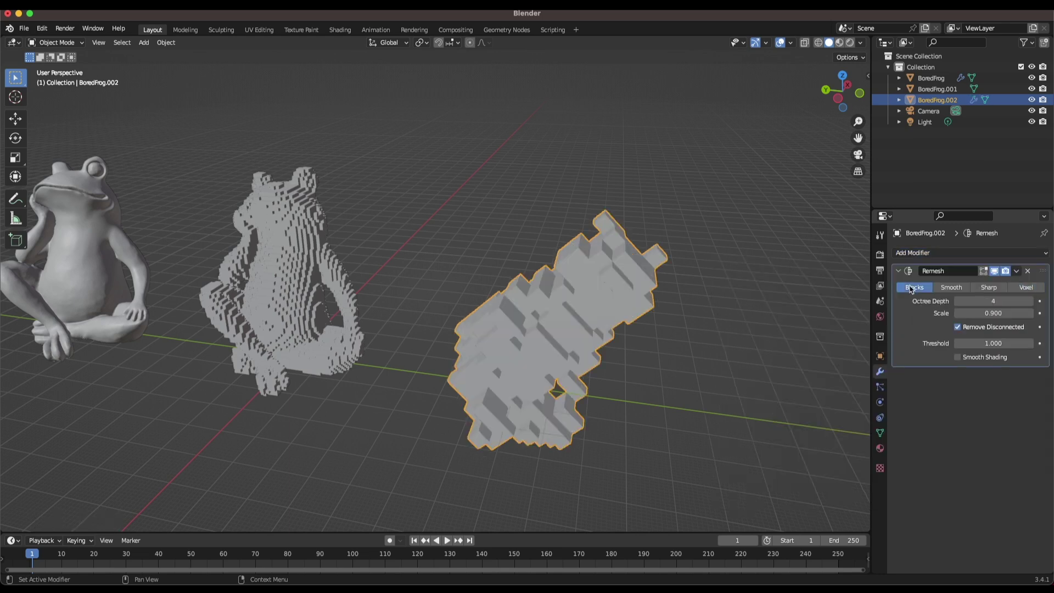
pyautogui.click(1030, 301)
pyautogui.click(1030, 301)
pyautogui.moveTo(571, 341); pyautogui.dragTo(642, 352, button='middle')
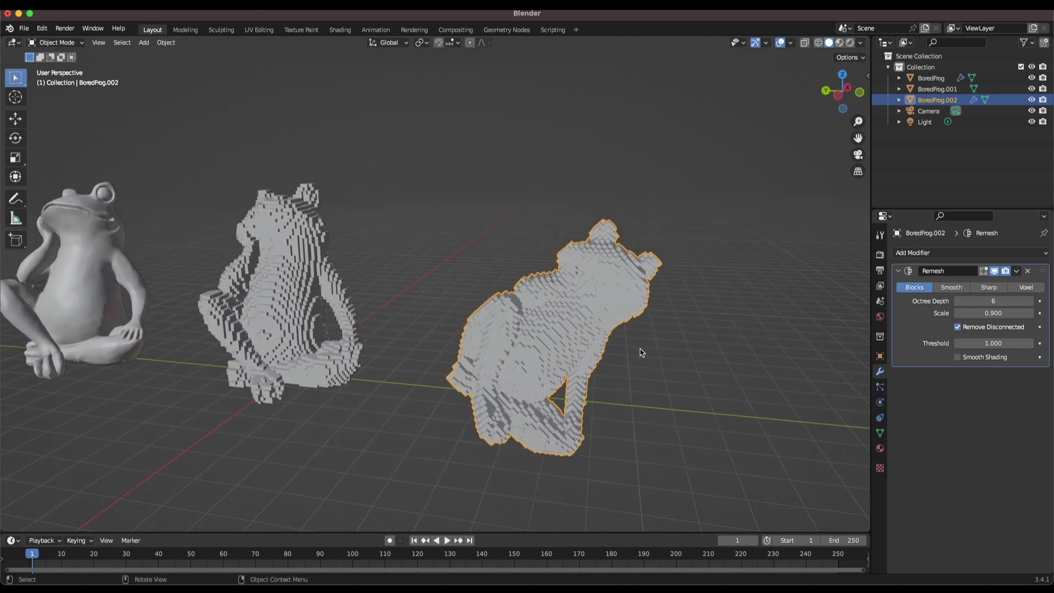
pyautogui.click(1028, 271)
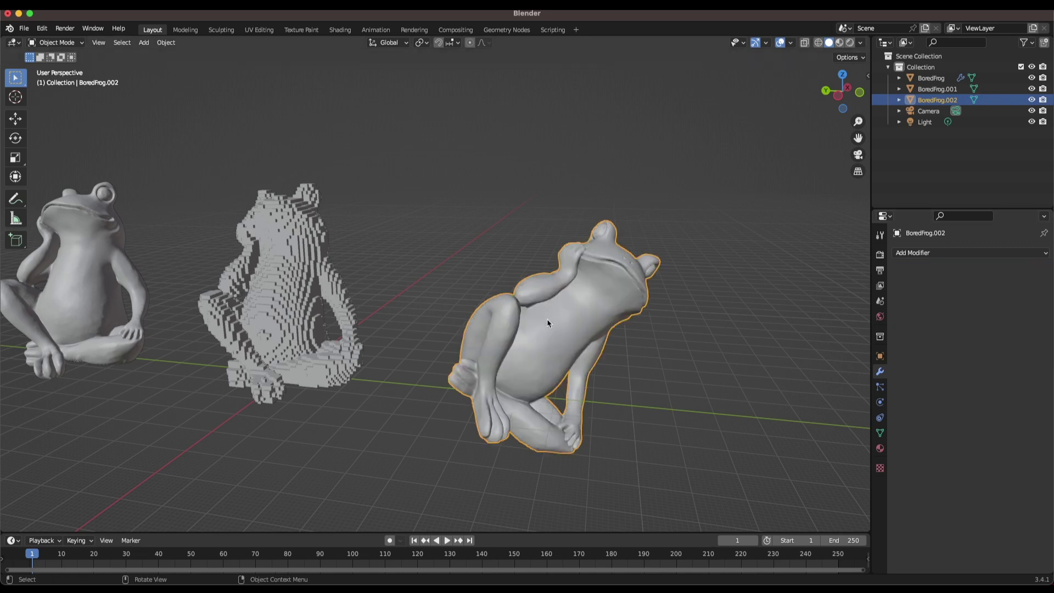
pyautogui.moveTo(539, 332); pyautogui.dragTo(532, 337, button='middle')
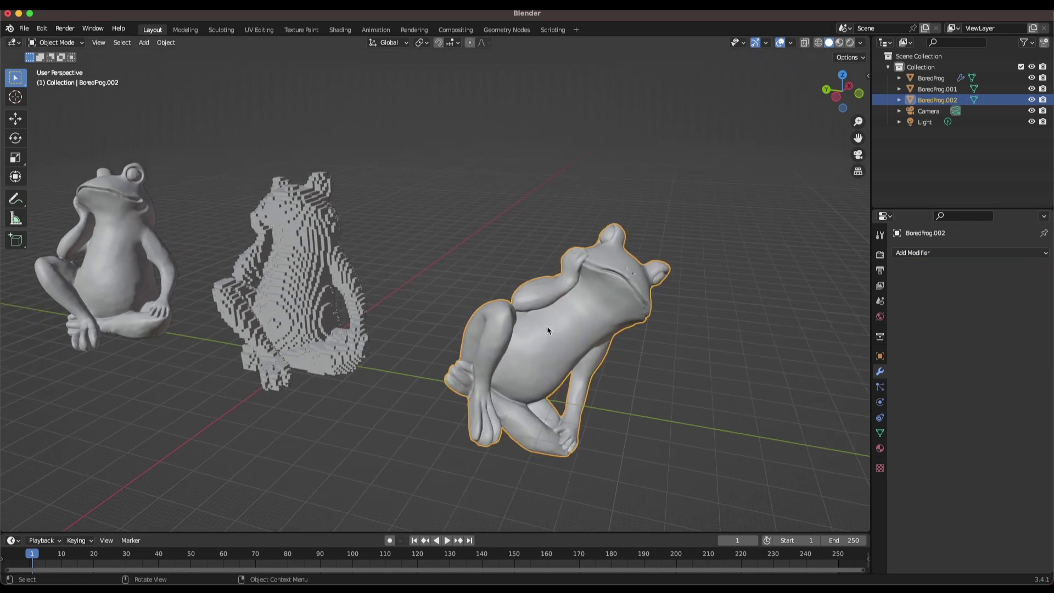
# Apply all transforms to the tilted BoredFrog.002
pyautogui.click(170, 44)
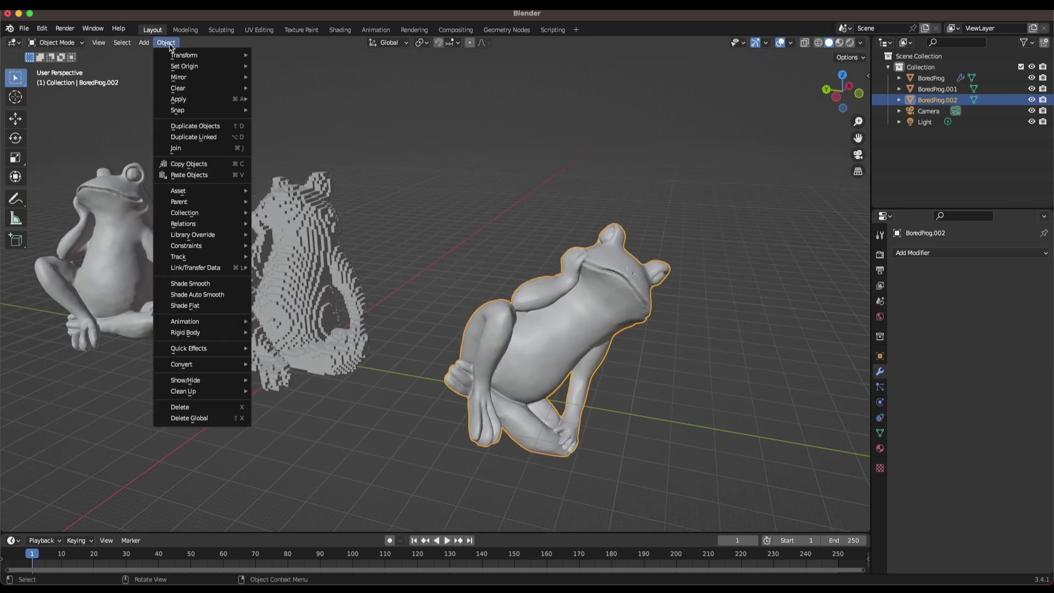
pyautogui.moveTo(192, 101)
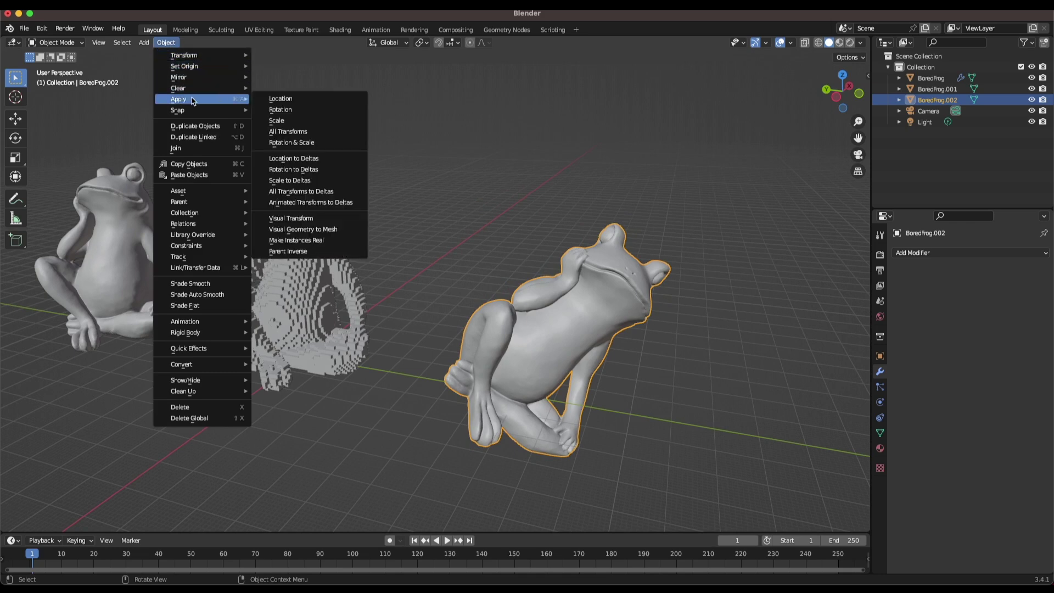
pyautogui.click(277, 131)
pyautogui.click(663, 384)
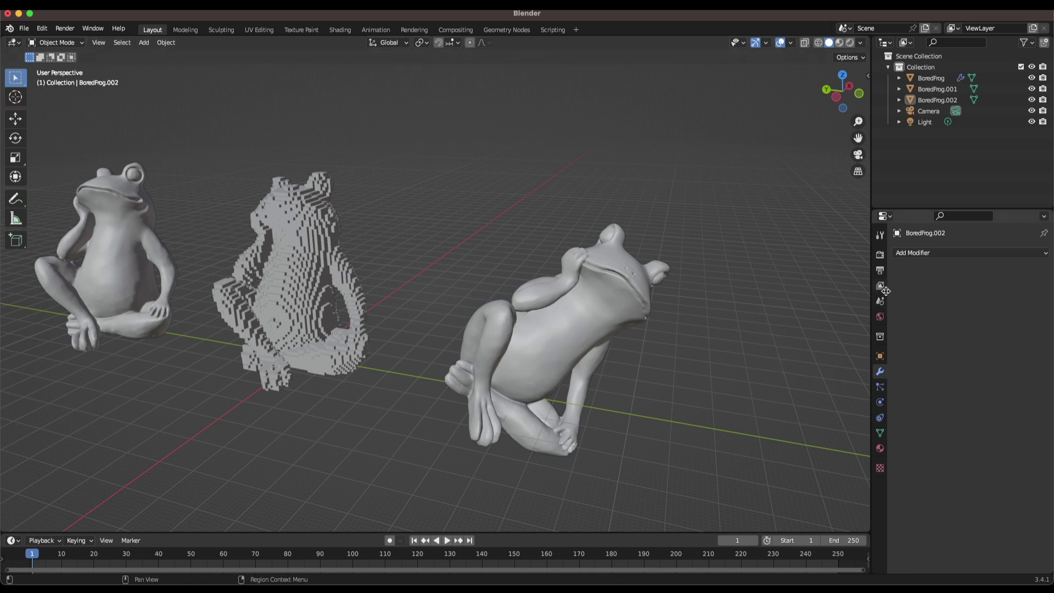
pyautogui.hotkey('ctrl', 'z')
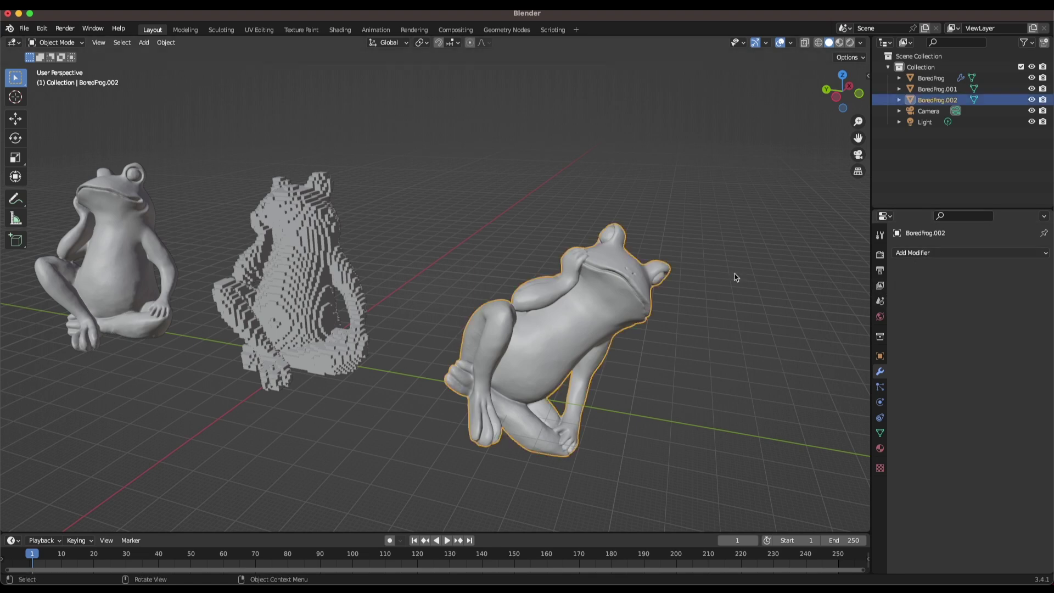
# Add a Remesh modifier in Blocks mode at Octree Depth 6 and reselect the blocky frog
pyautogui.click(912, 253)
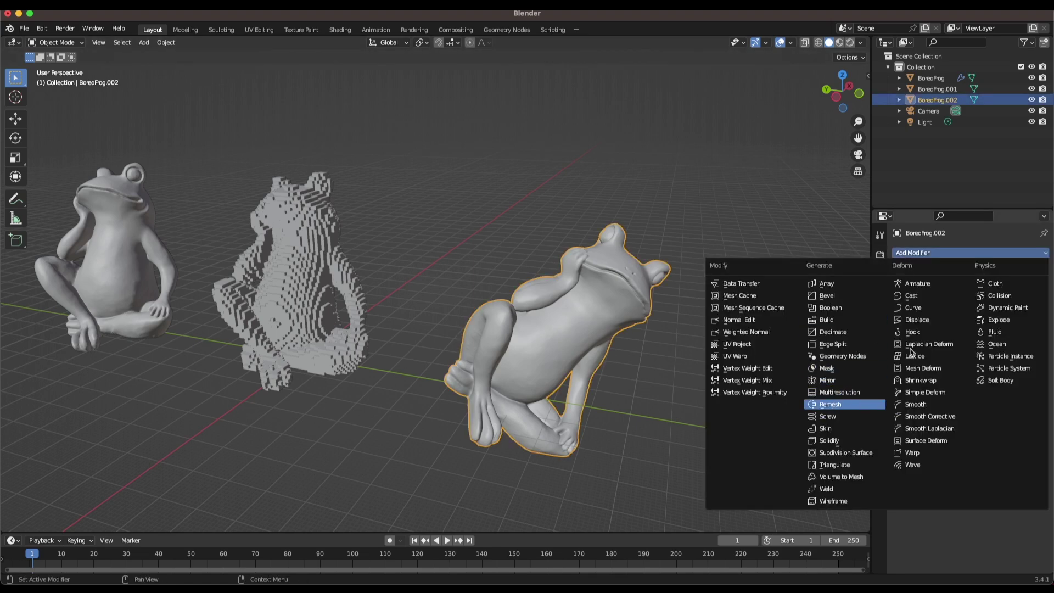
pyautogui.press('Return')
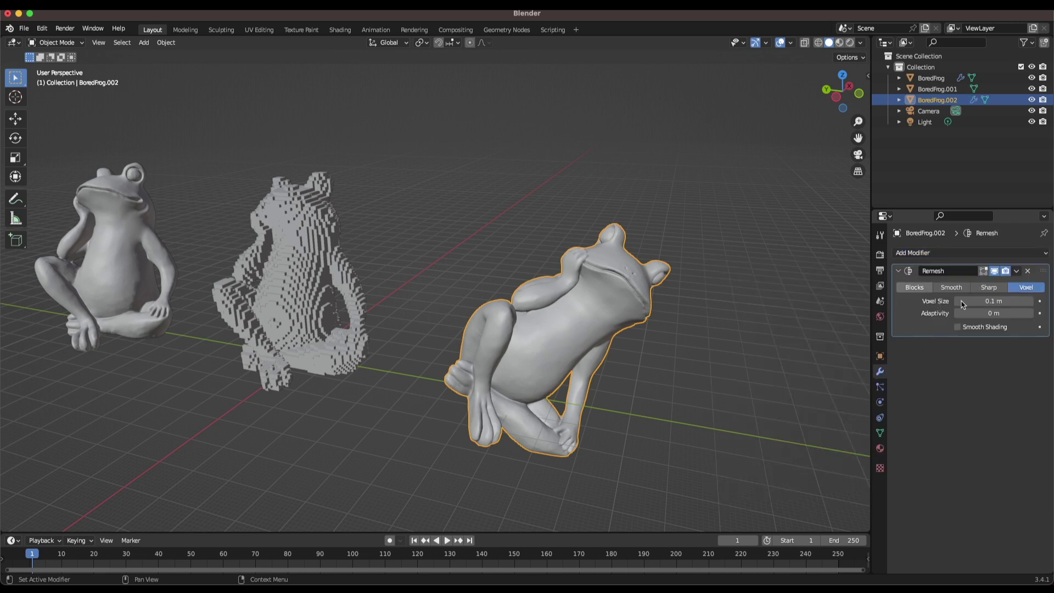
pyautogui.click(914, 287)
pyautogui.click(1031, 301)
pyautogui.click(1031, 301)
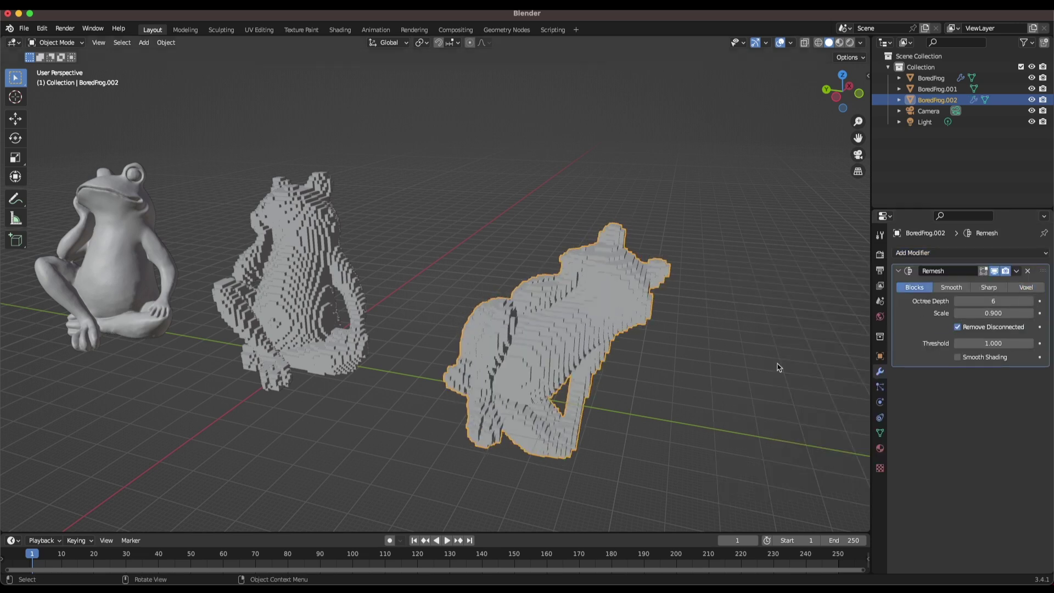
pyautogui.click(711, 364)
pyautogui.moveTo(711, 364); pyautogui.dragTo(615, 402, button='middle')
pyautogui.click(562, 365)
pyautogui.scroll(-3, 562, 365)
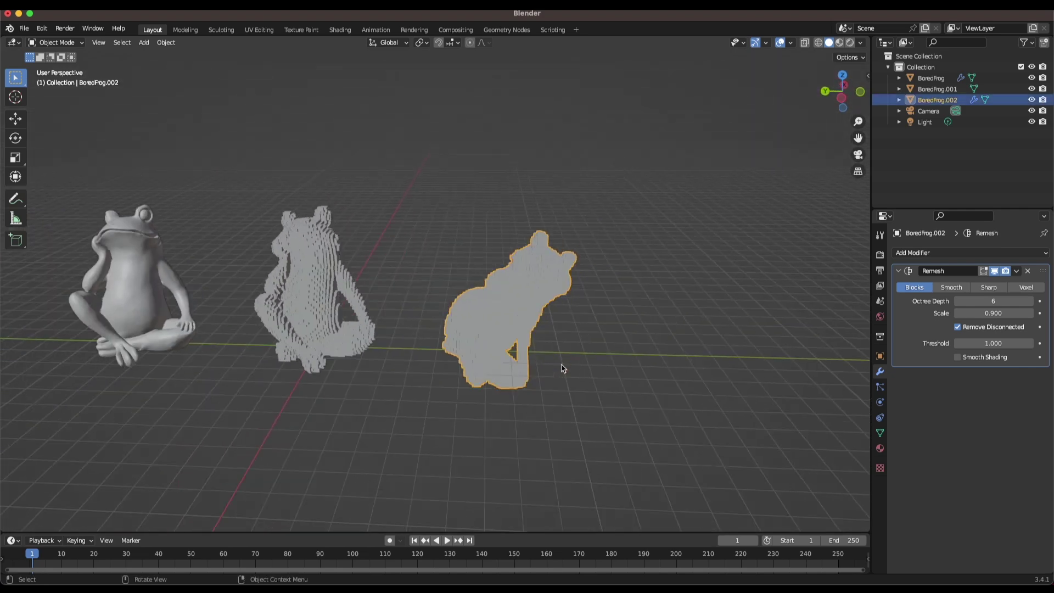
# Rotate the blocky BoredFrog.002 about X to stand it upright
pyautogui.press('r')
pyautogui.write('x90')
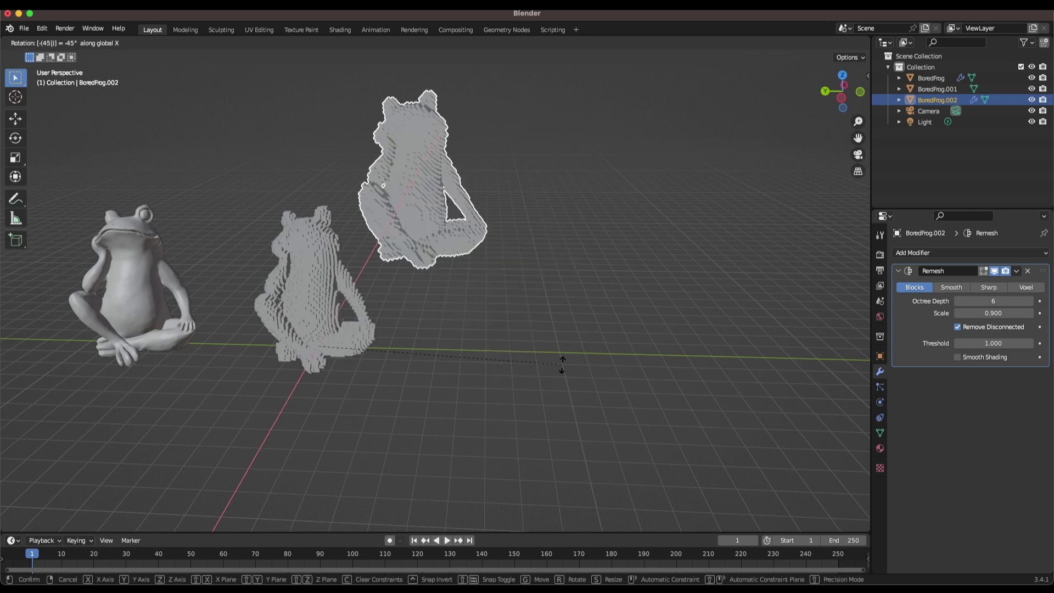
pyautogui.press('Return')
pyautogui.moveTo(528, 331); pyautogui.dragTo(437, 256, button='middle')
# Bring up the STL (.stl) option under File > Export
pyautogui.moveTo(454, 313); pyautogui.dragTo(416, 249, button='middle')
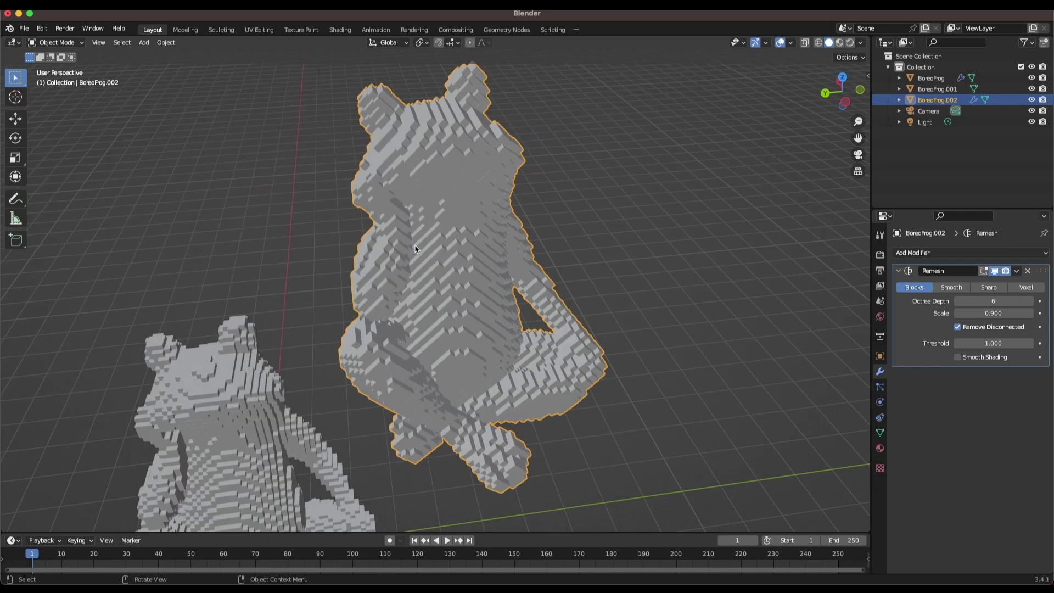
pyautogui.click(24, 28)
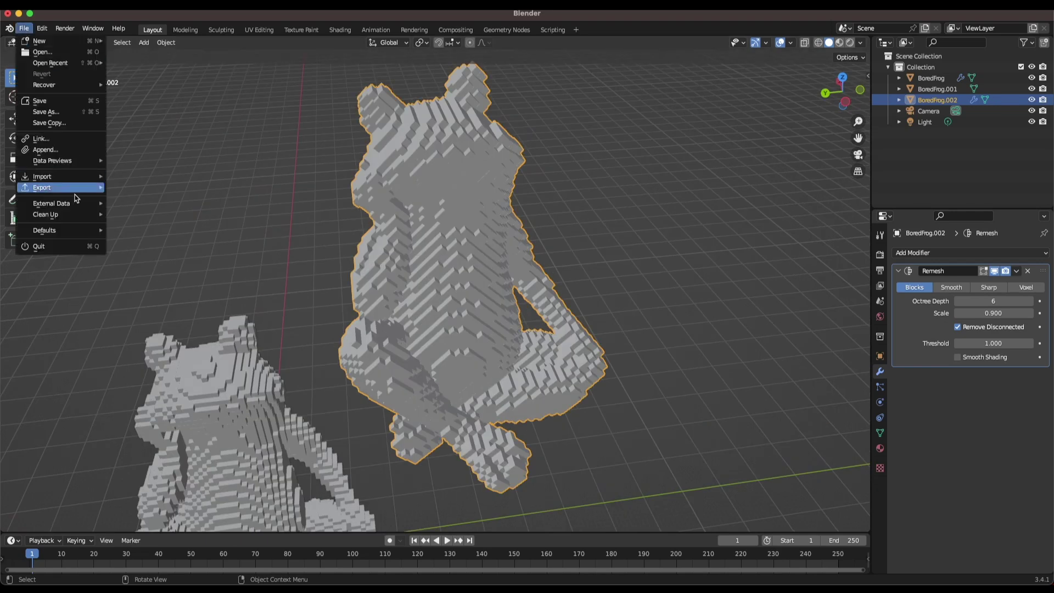
pyautogui.moveTo(60, 187)
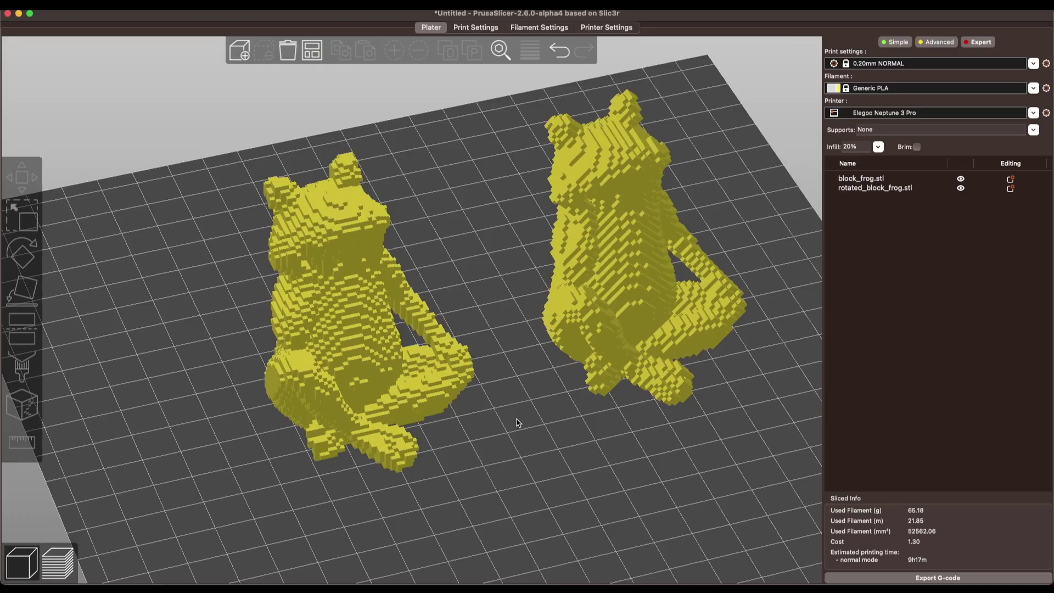
# Orbit and zoom around block_frog and rotated_block_frog, then show the sliced preview
pyautogui.moveTo(516, 422); pyautogui.dragTo(430, 352)
pyautogui.scroll(5, 385, 397)
pyautogui.scroll(5, 385, 398)
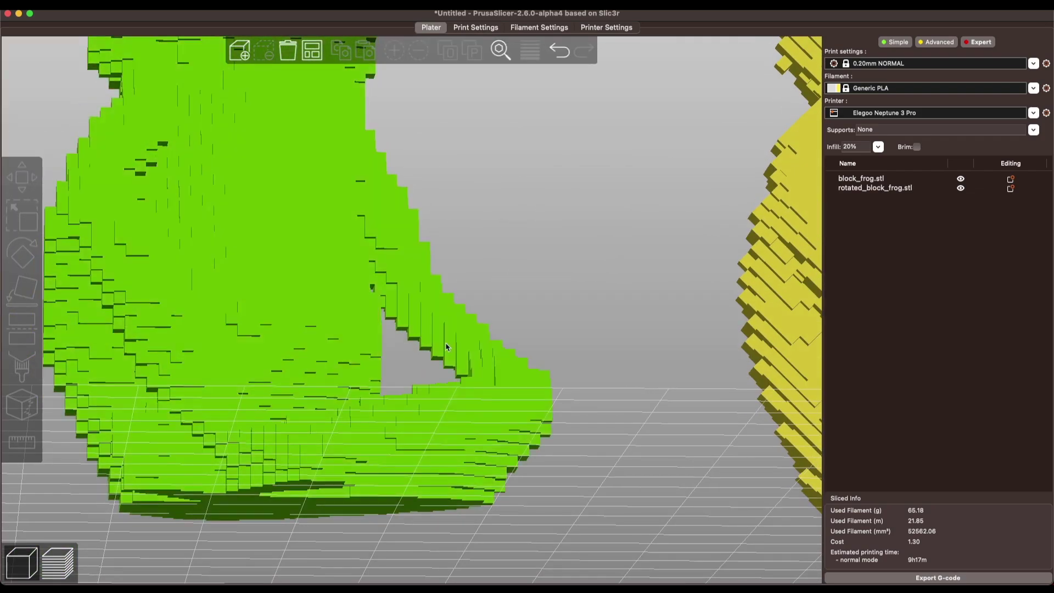
pyautogui.scroll(-2, 447, 347)
pyautogui.scroll(-2, 532, 317)
pyautogui.moveTo(549, 346); pyautogui.dragTo(513, 334)
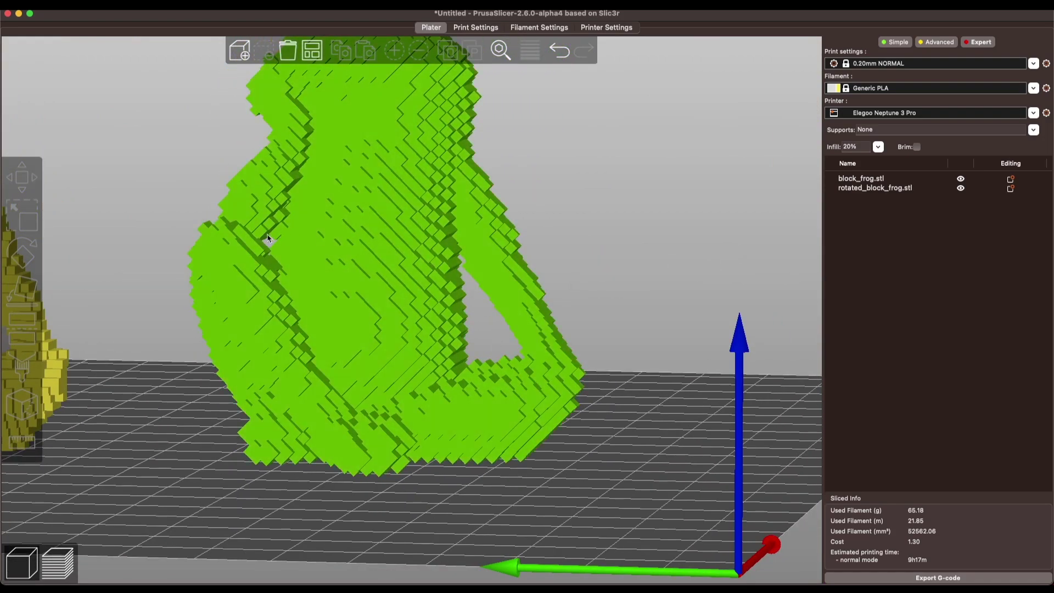
pyautogui.scroll(-3, 285, 313)
pyautogui.moveTo(229, 313); pyautogui.dragTo(416, 440)
pyautogui.click(59, 556)
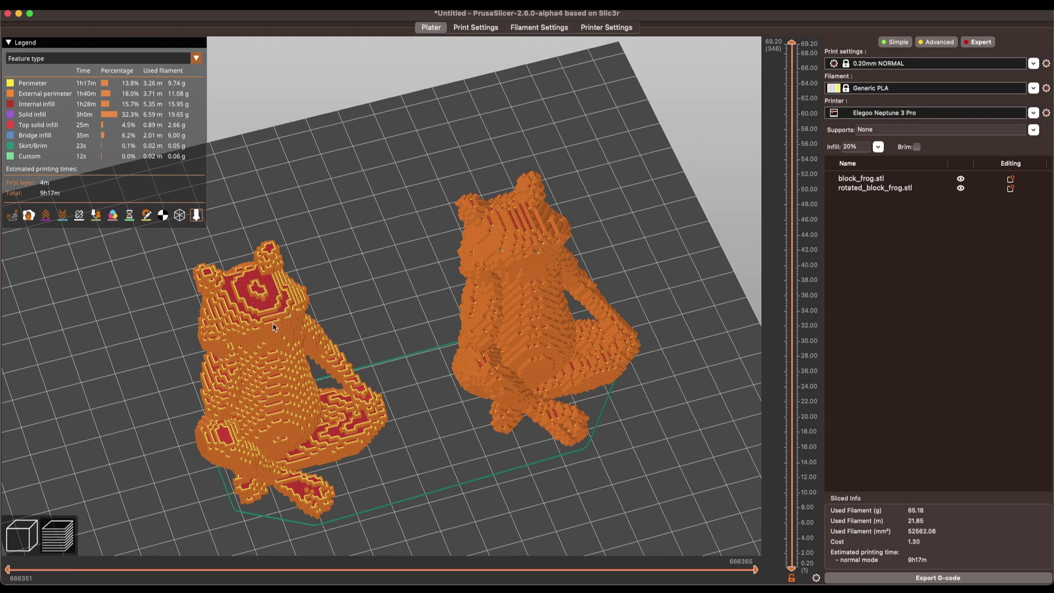
# Orbit the sliced preview to a side-on view to compare the two frogs' bases
pyautogui.moveTo(403, 332); pyautogui.dragTo(396, 315)
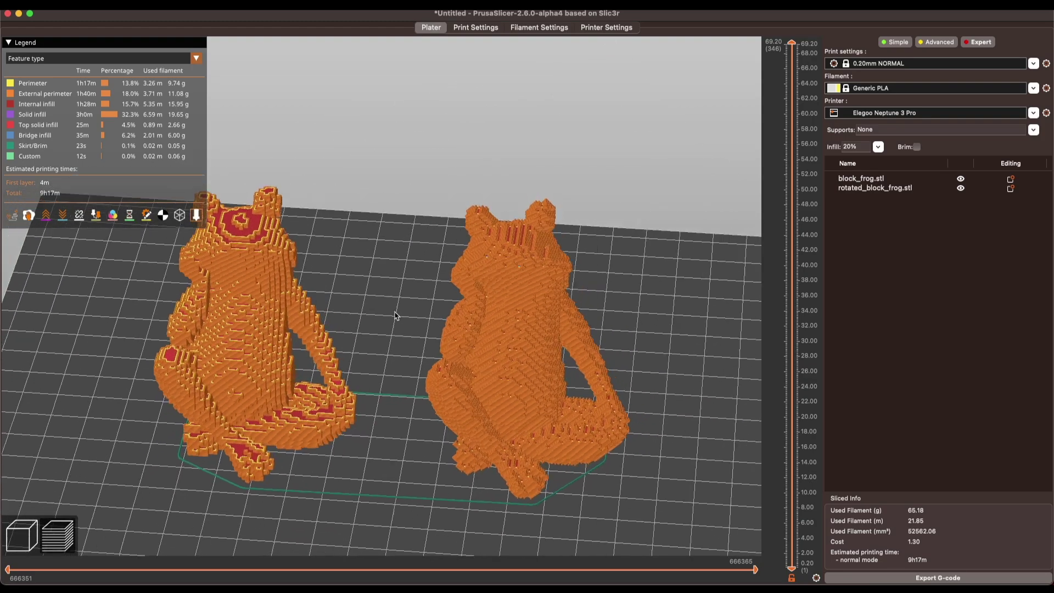
pyautogui.moveTo(415, 239); pyautogui.dragTo(420, 218)
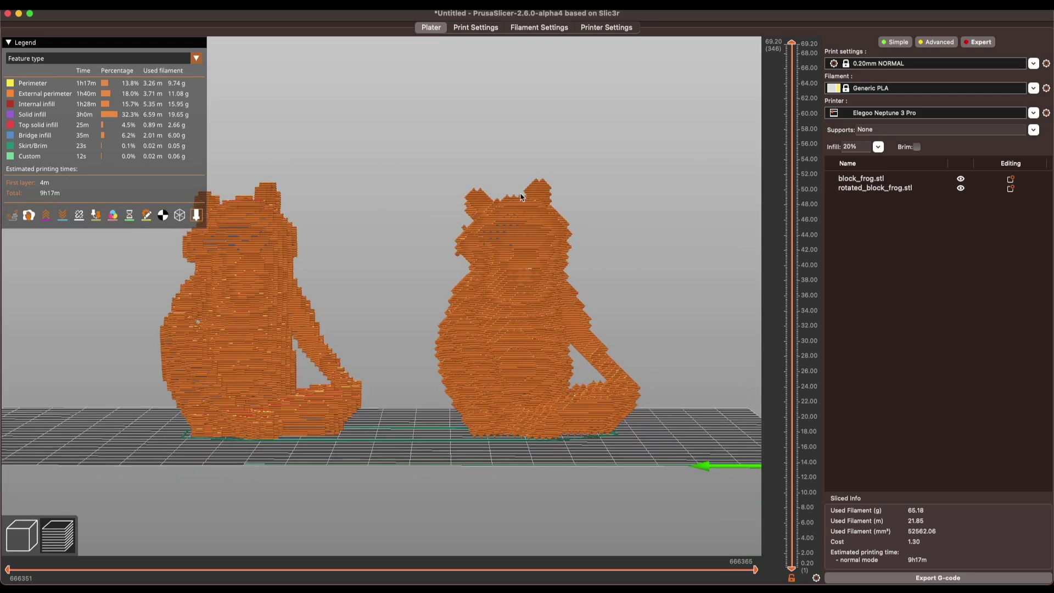
pyautogui.moveTo(521, 199); pyautogui.dragTo(326, 279)
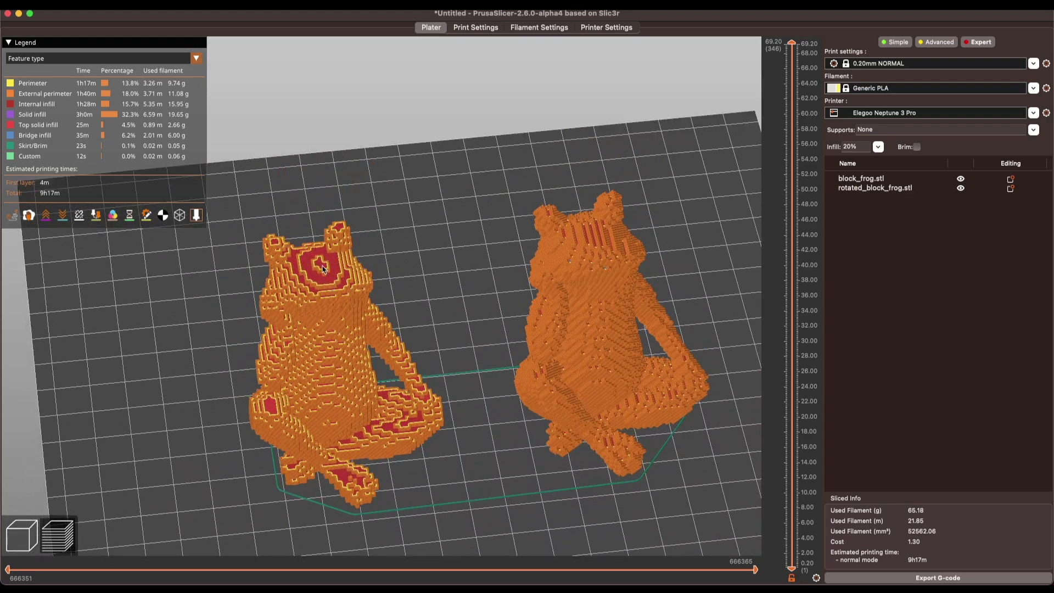
pyautogui.scroll(3, 344, 284)
pyautogui.scroll(-3, 323, 280)
pyautogui.moveTo(323, 280); pyautogui.dragTo(441, 291)
# Select rotated_block_frog.stl and open the Cut tool, with the cut plane at Z 34.65 mm
pyautogui.click(25, 535)
pyautogui.moveTo(486, 497); pyautogui.dragTo(499, 443)
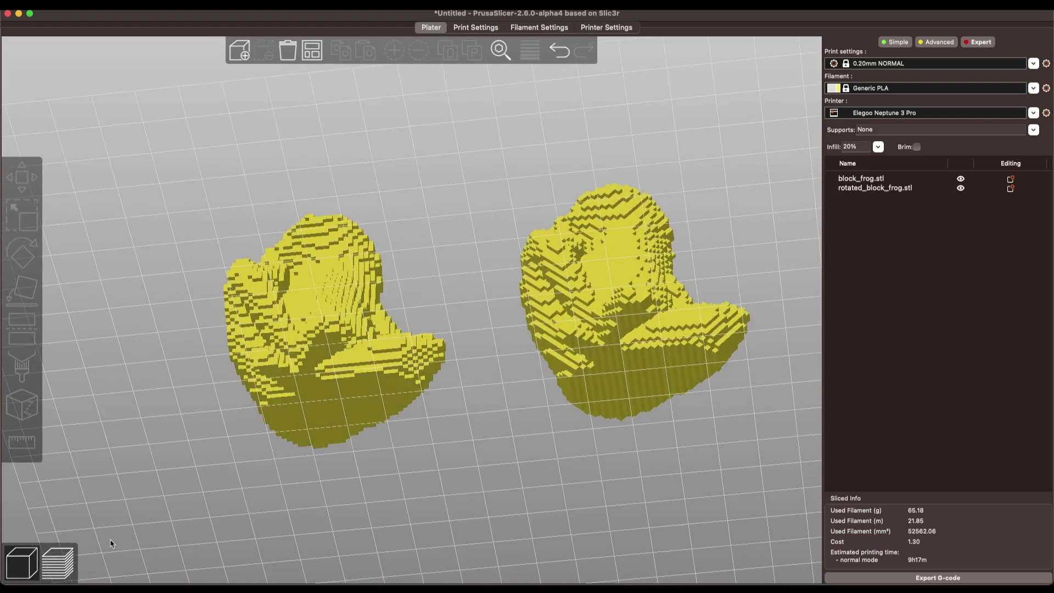
pyautogui.click(57, 563)
pyautogui.moveTo(209, 510); pyautogui.dragTo(437, 379)
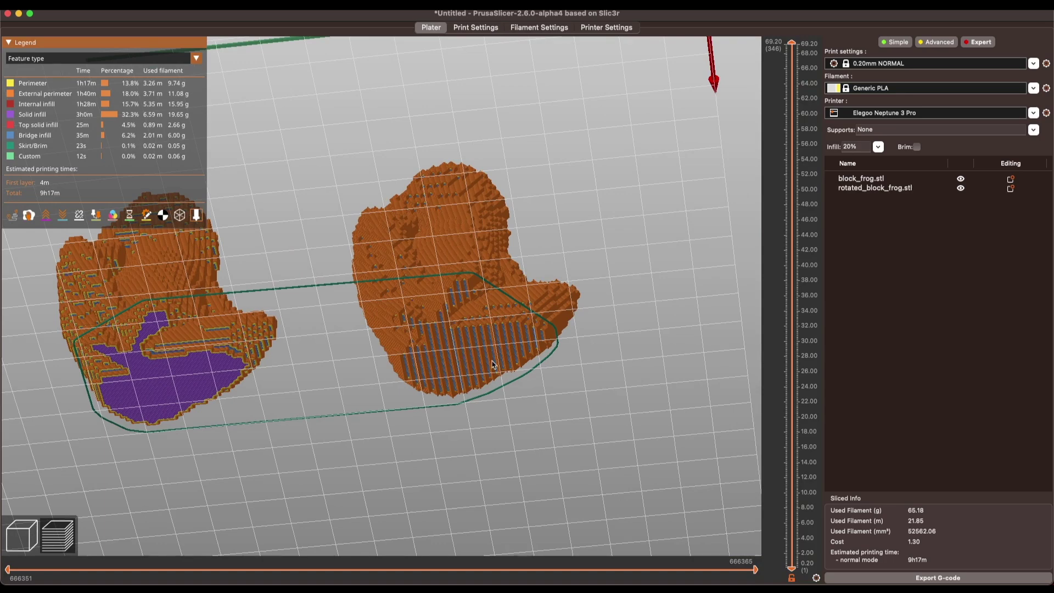
pyautogui.click(15, 535)
pyautogui.moveTo(323, 442); pyautogui.dragTo(358, 486)
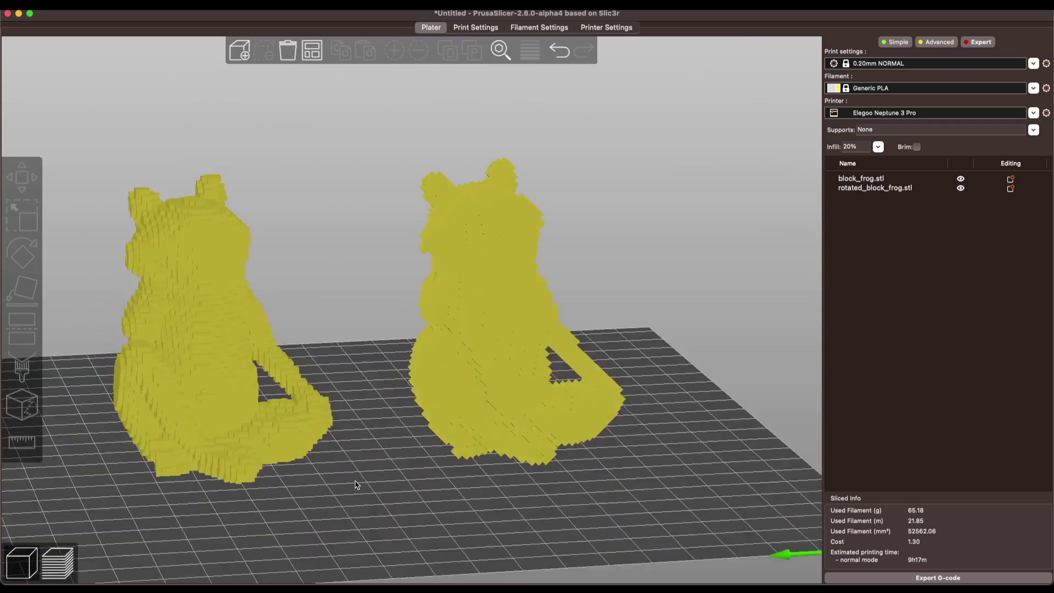
pyautogui.click(500, 420)
pyautogui.click(32, 380)
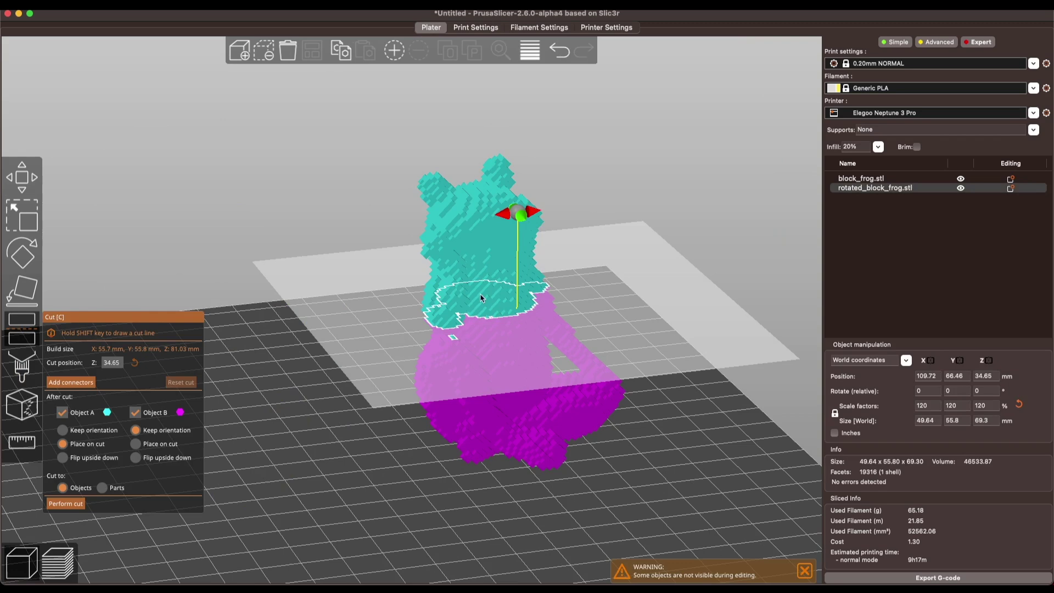
# Cut the rotated frog at Z 1.35 mm, leaving a flat base and 67.95 mm height
pyautogui.moveTo(483, 298); pyautogui.dragTo(439, 434)
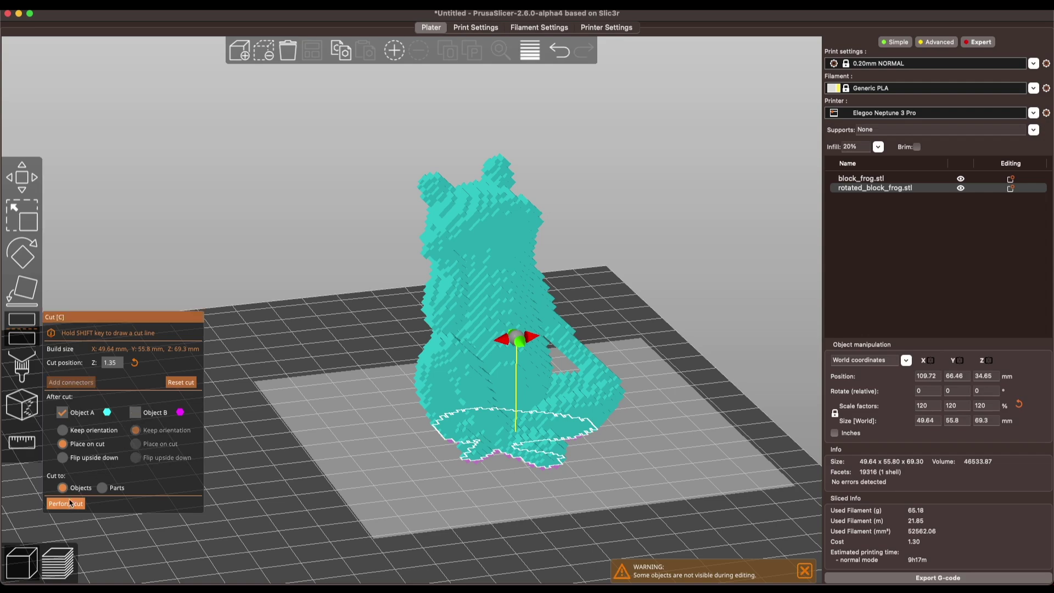
pyautogui.click(68, 504)
pyautogui.moveTo(405, 478); pyautogui.dragTo(499, 369)
pyautogui.moveTo(378, 374); pyautogui.dragTo(315, 478)
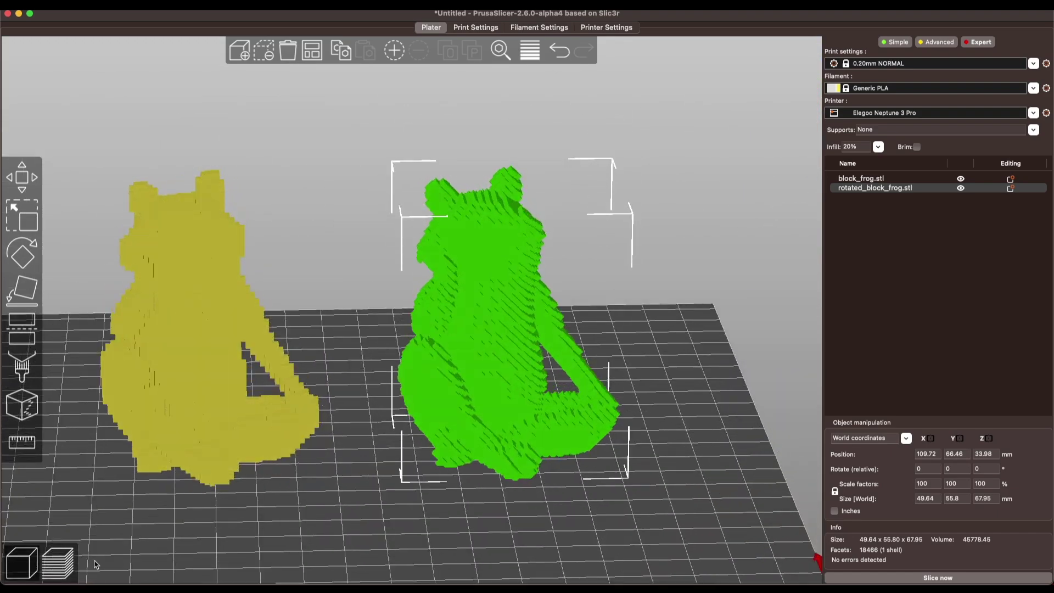
pyautogui.click(57, 563)
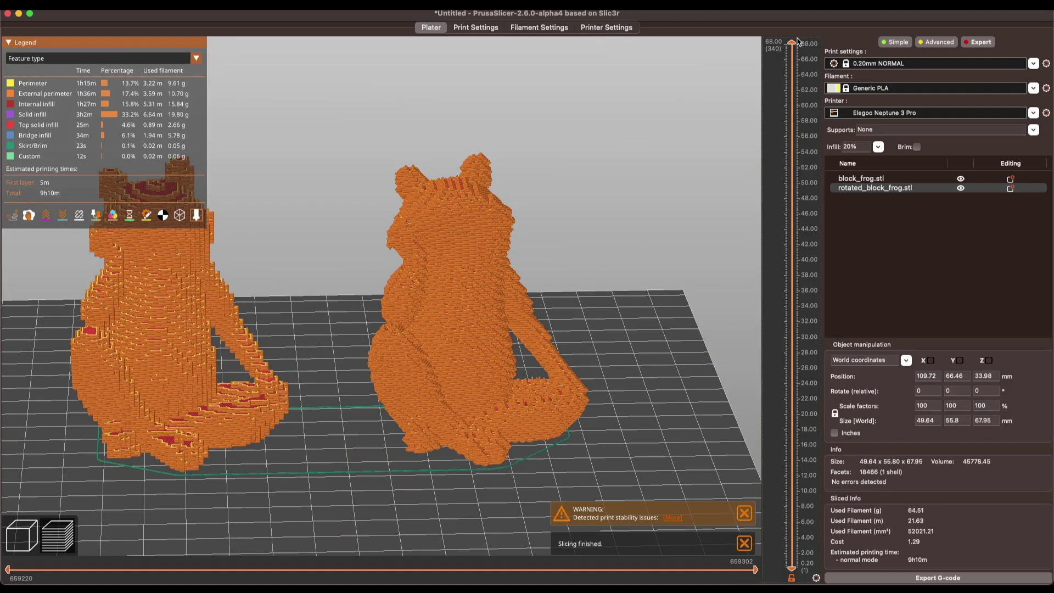
# Inspect the first layers of the re-sliced plate (64.51 g), then return to 3D view
pyautogui.moveTo(793, 48); pyautogui.dragTo(761, 49)
pyautogui.click(21, 536)
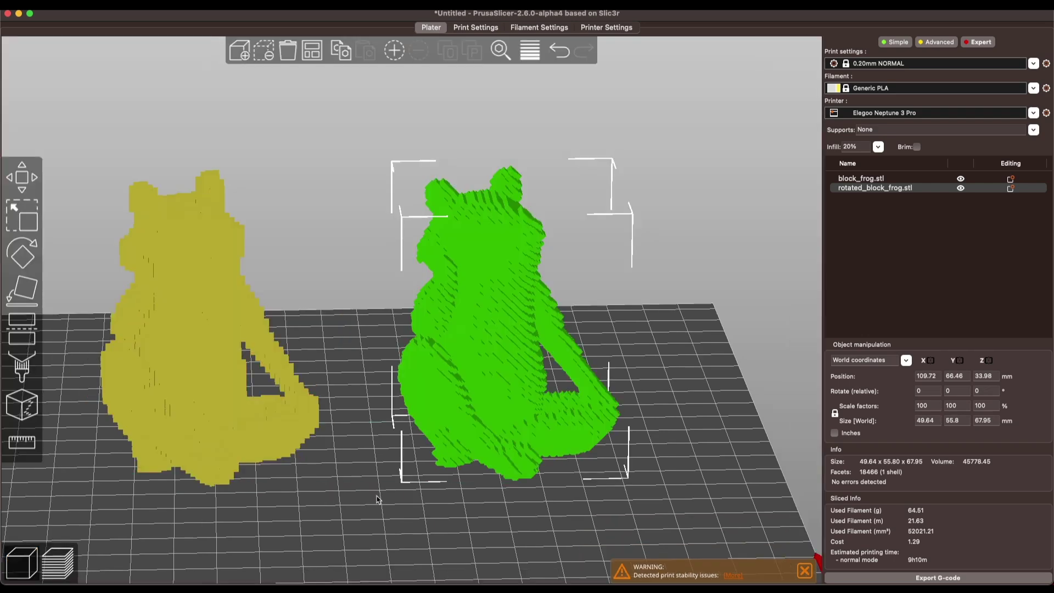